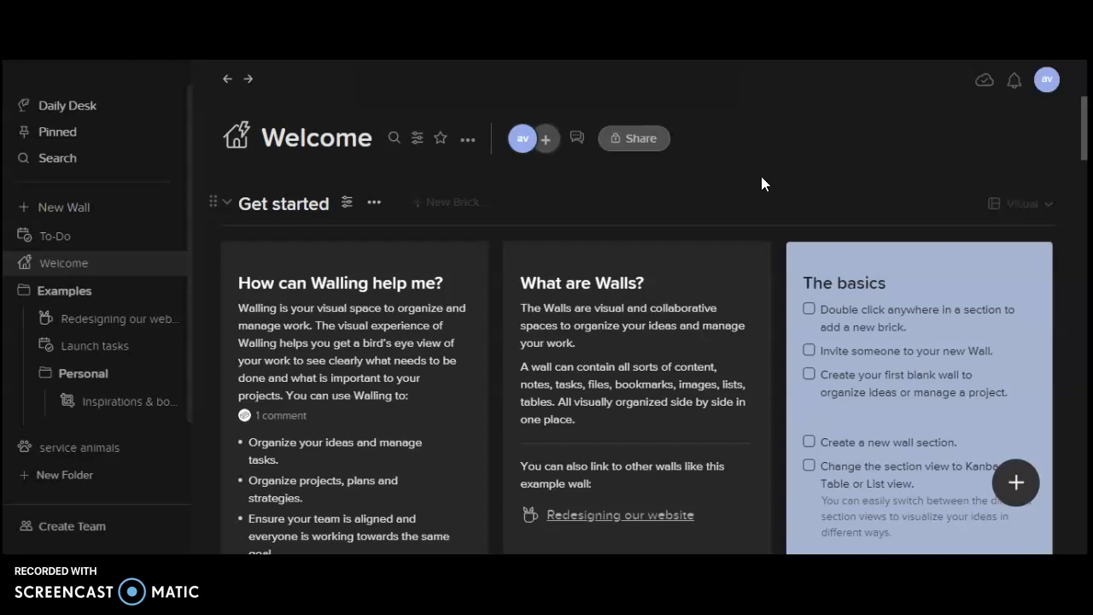
# Step: Look through the introductory bricks in the Get started section of the Welcome wall
pyautogui.scroll(-1, 749, 177)
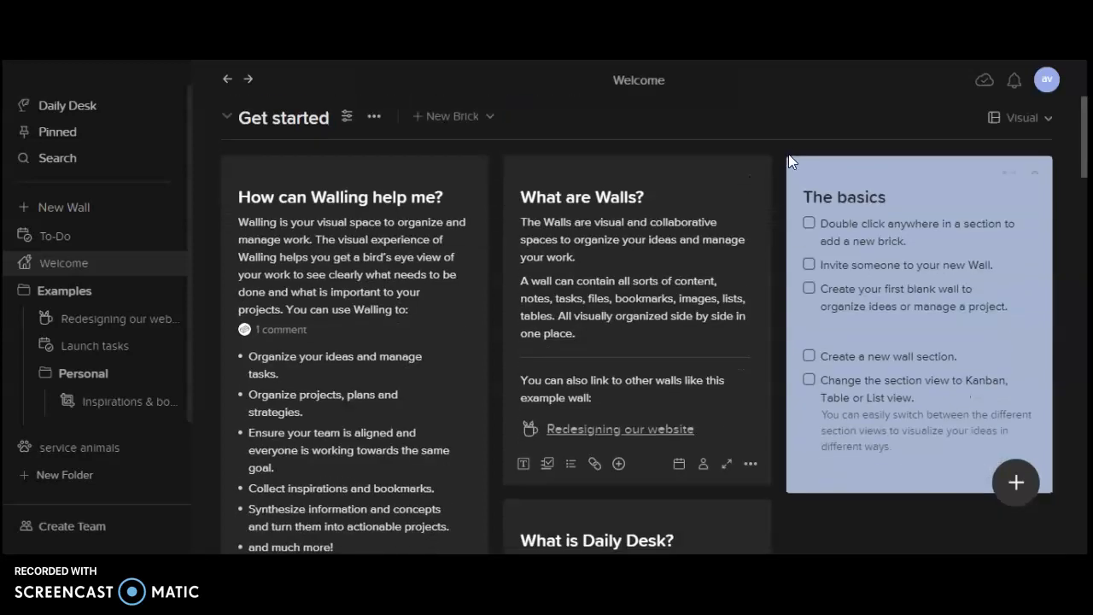
pyautogui.scroll(1, 778, 151)
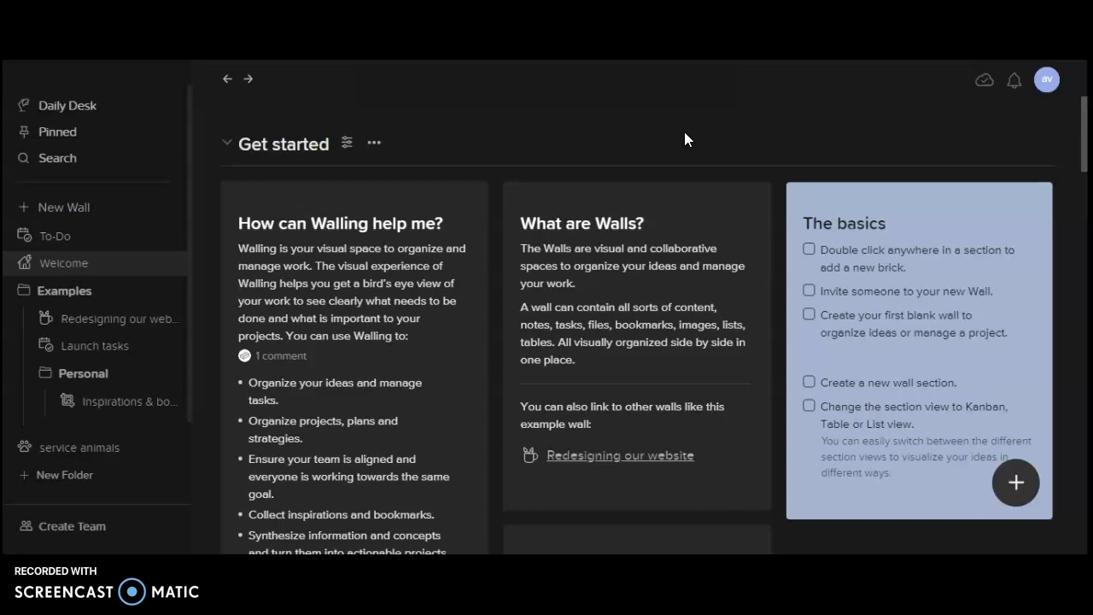
pyautogui.scroll(-1, 634, 142)
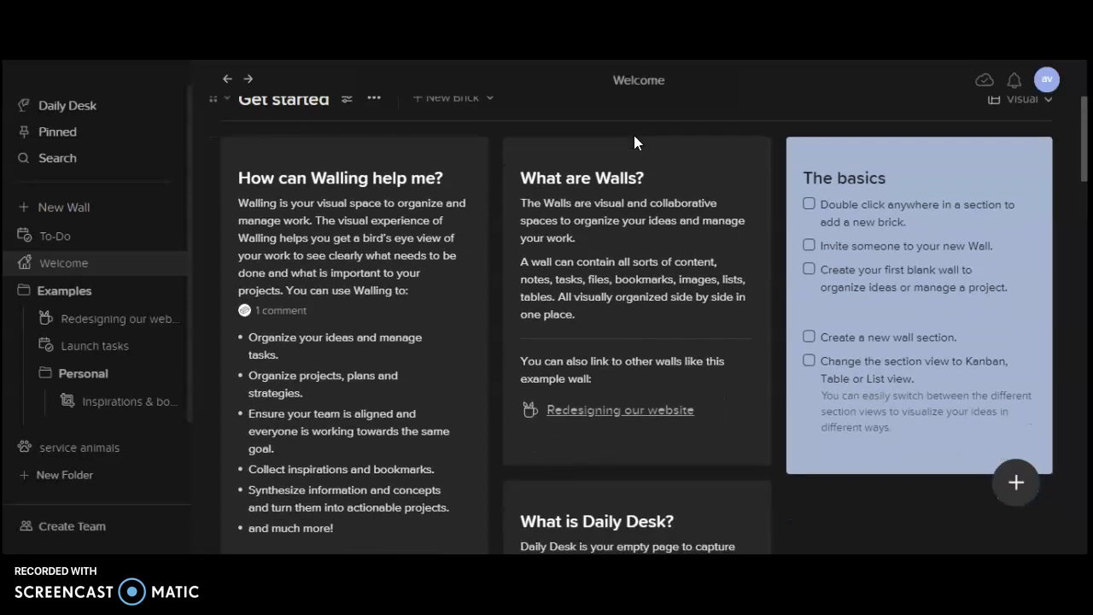
pyautogui.scroll(2, 633, 141)
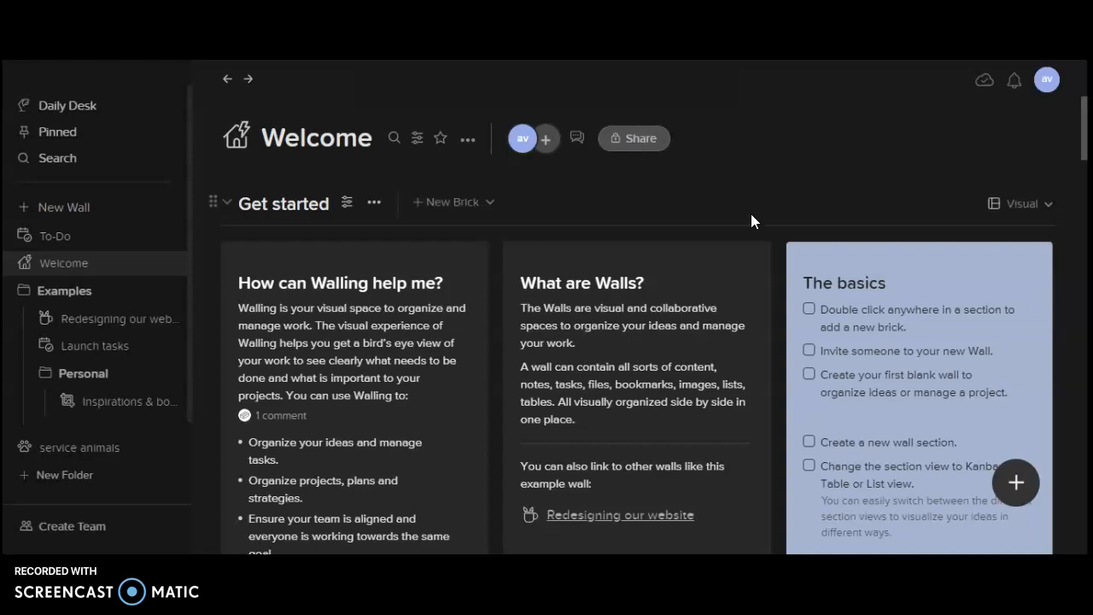
pyautogui.scroll(-3, 751, 214)
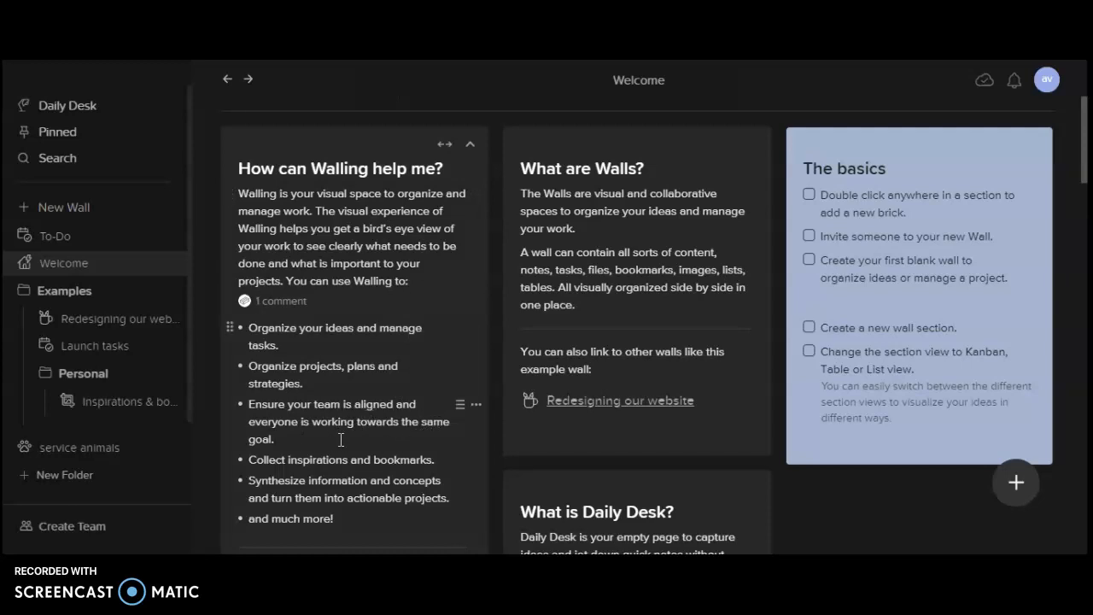
pyautogui.scroll(-2, 341, 439)
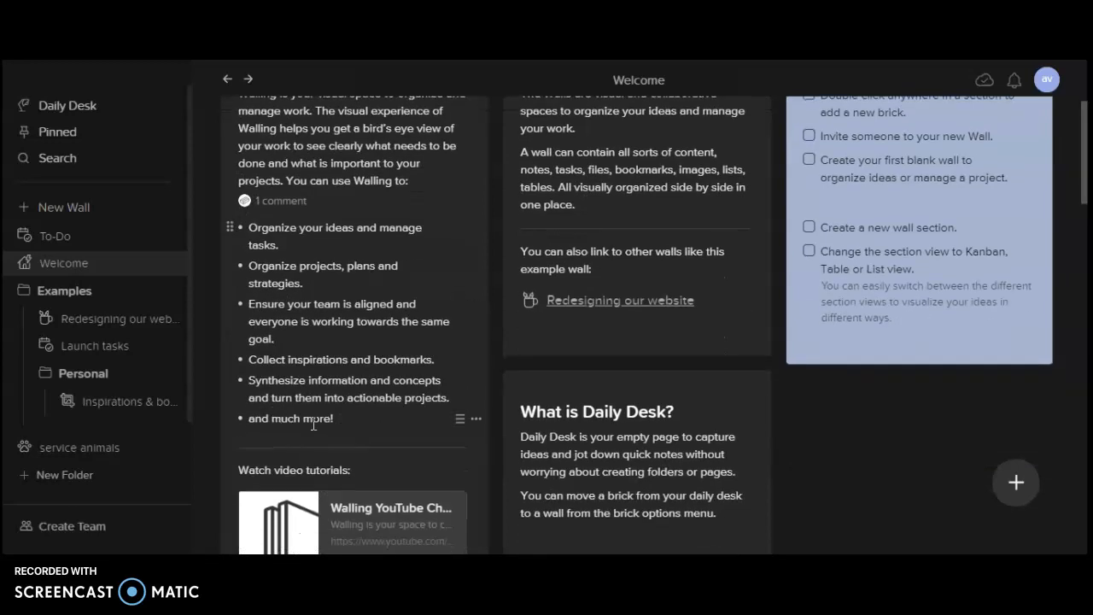
pyautogui.scroll(3, 424, 419)
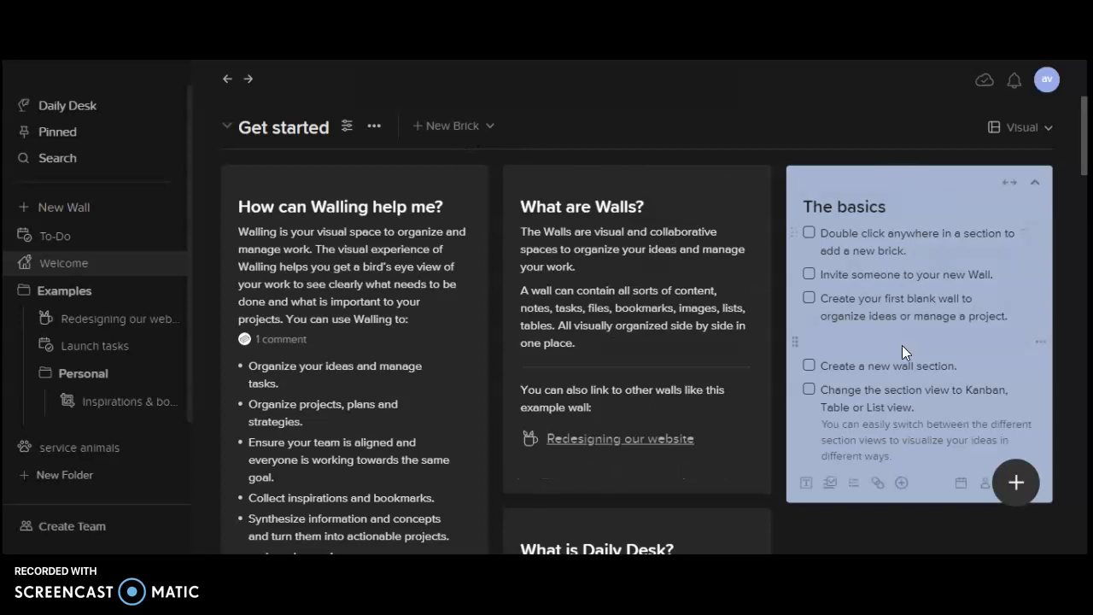
pyautogui.scroll(-2, 643, 373)
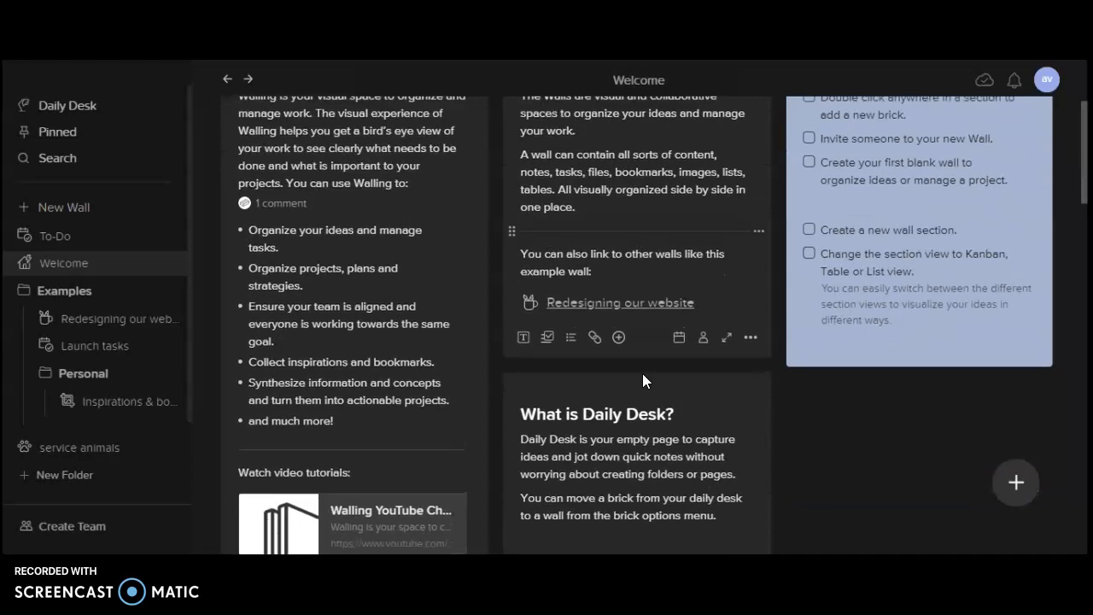
pyautogui.scroll(2, 643, 373)
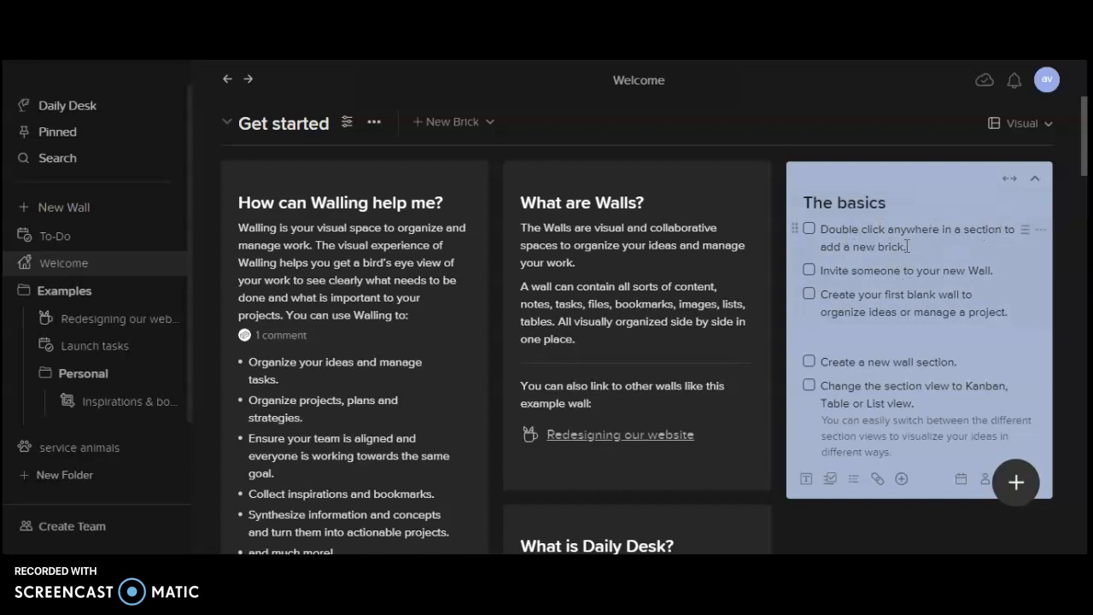
# Step: Add a brick headed "new brick" to the Get started section, with an empty checklist item in it
pyautogui.click(440, 125)
pyautogui.scroll(-2, 898, 373)
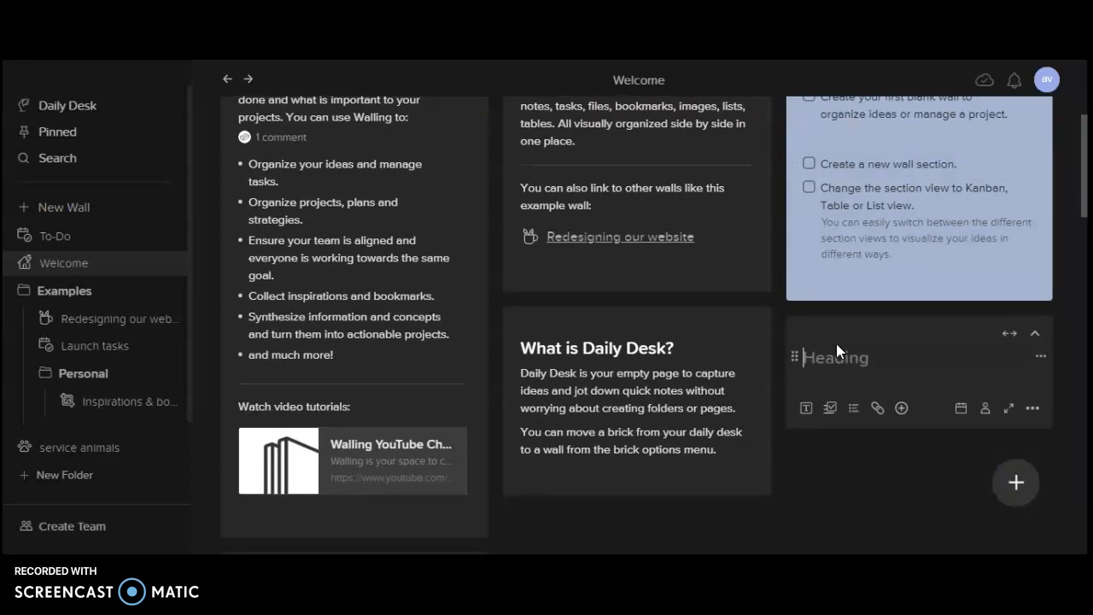
pyautogui.write('new brick')
pyautogui.press('Return')
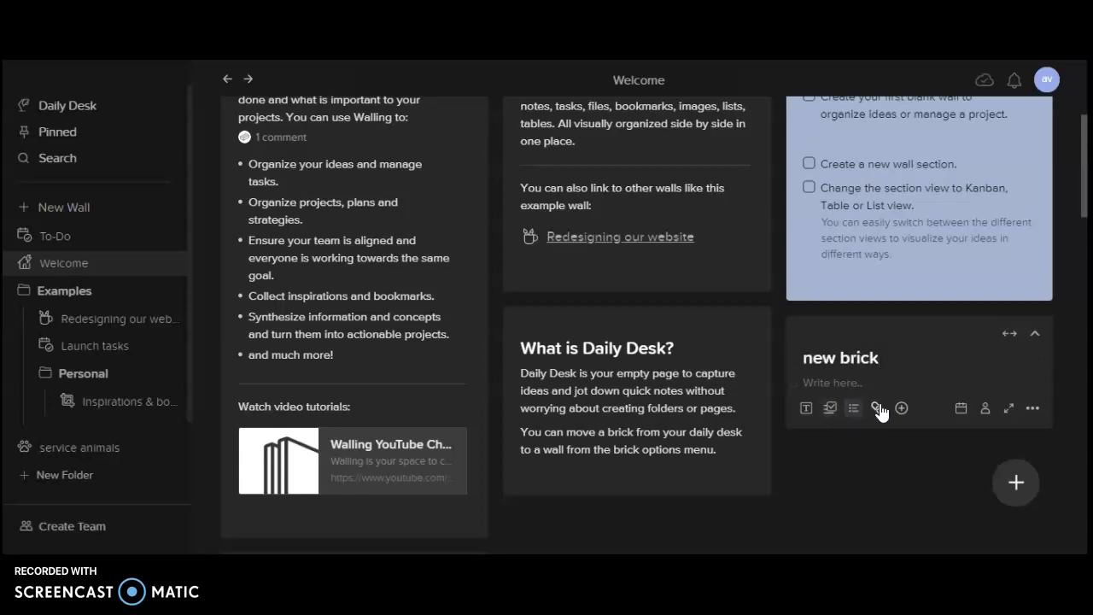
pyautogui.click(832, 409)
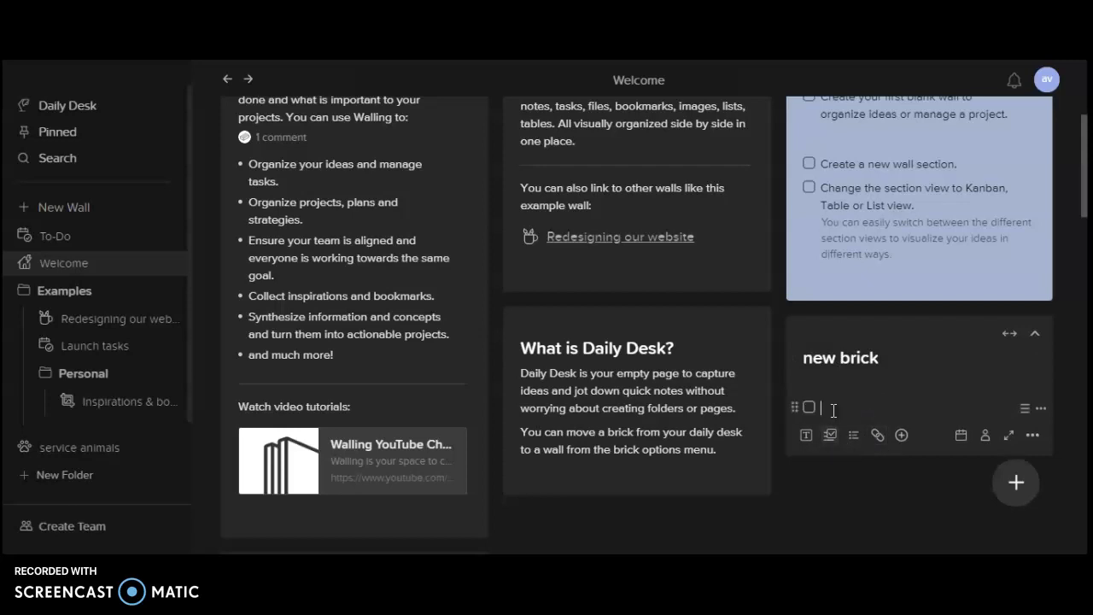
pyautogui.click(877, 436)
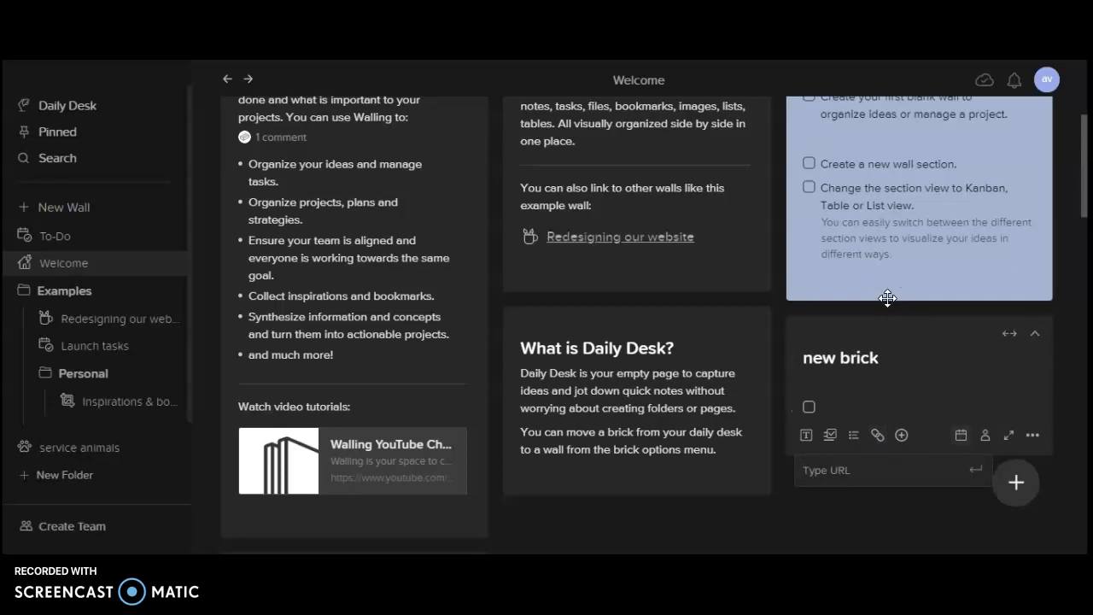
# Step: Mark the add-a-brick and invite-someone tasks in The basics brick as completed and reopen both
pyautogui.scroll(3, 886, 301)
pyautogui.scroll(-4, 886, 297)
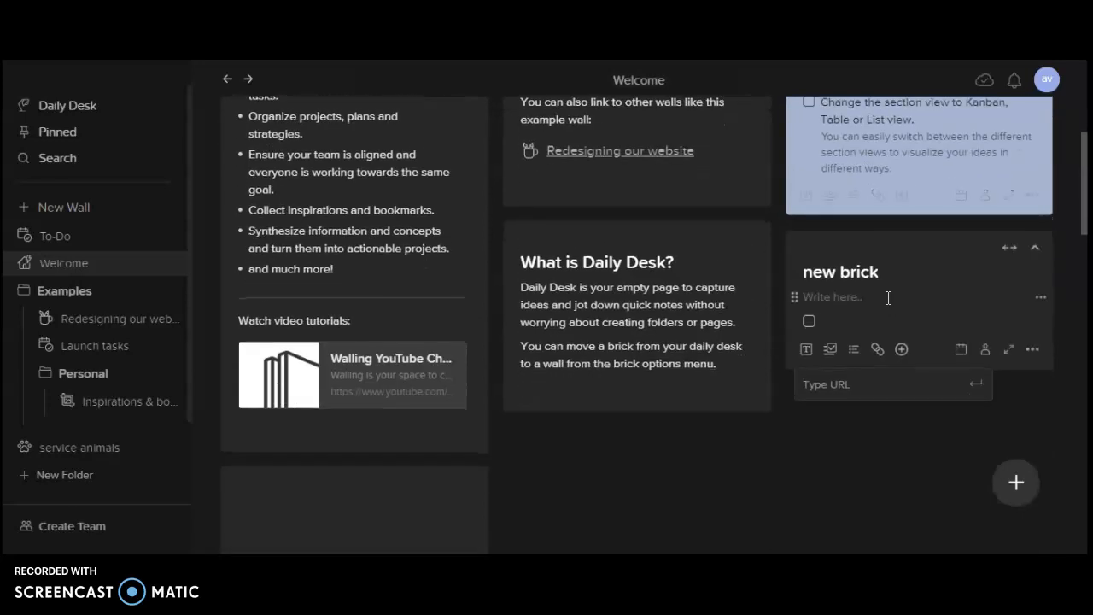
pyautogui.scroll(4, 888, 297)
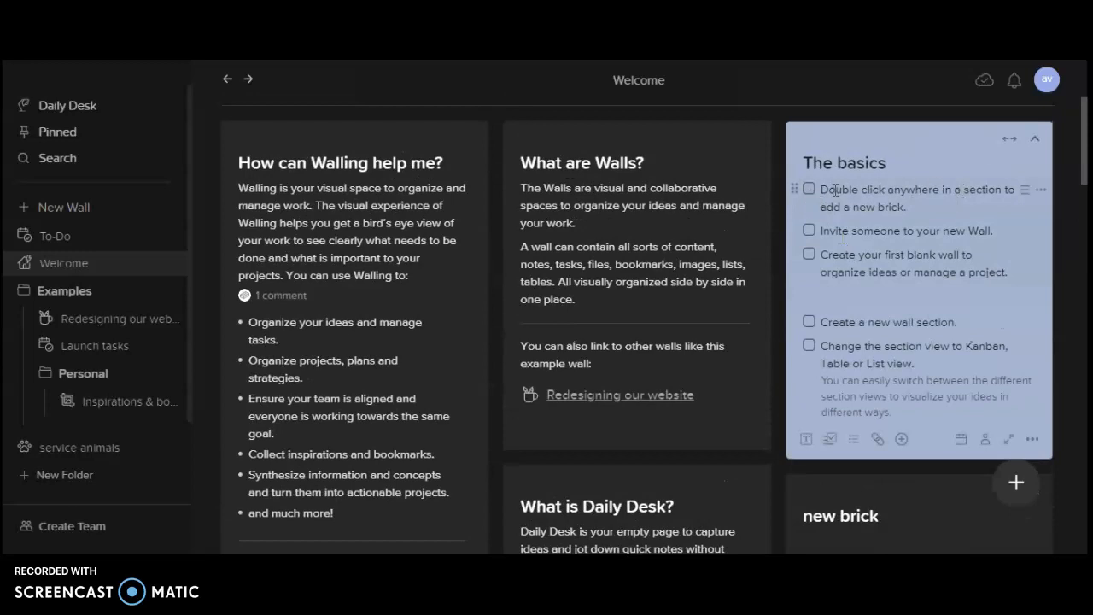
pyautogui.click(810, 191)
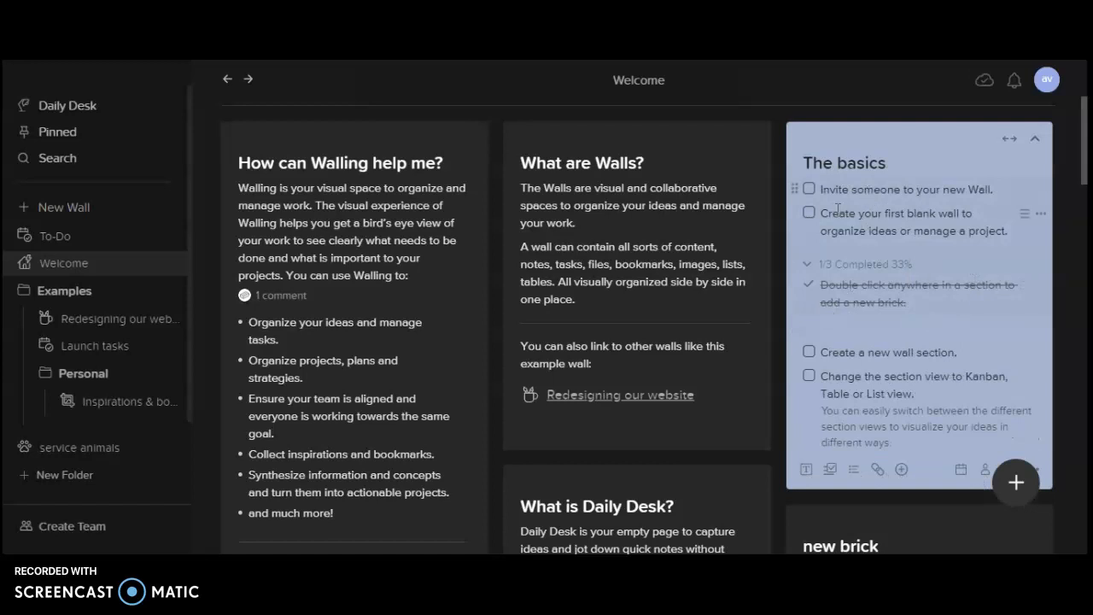
pyautogui.click(810, 191)
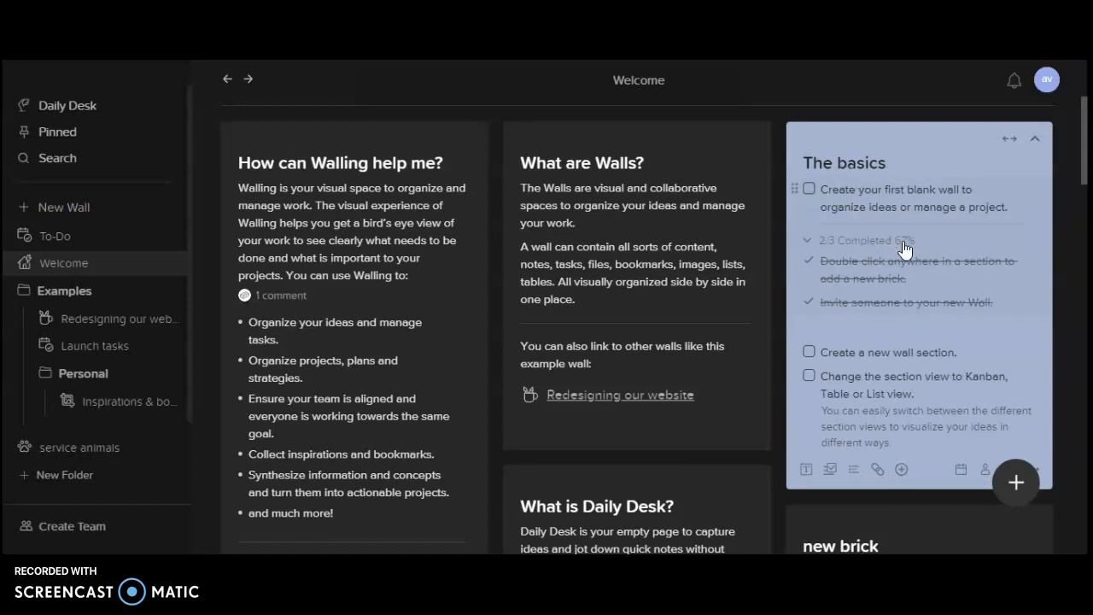
pyautogui.scroll(-1, 929, 327)
pyautogui.scroll(1, 930, 327)
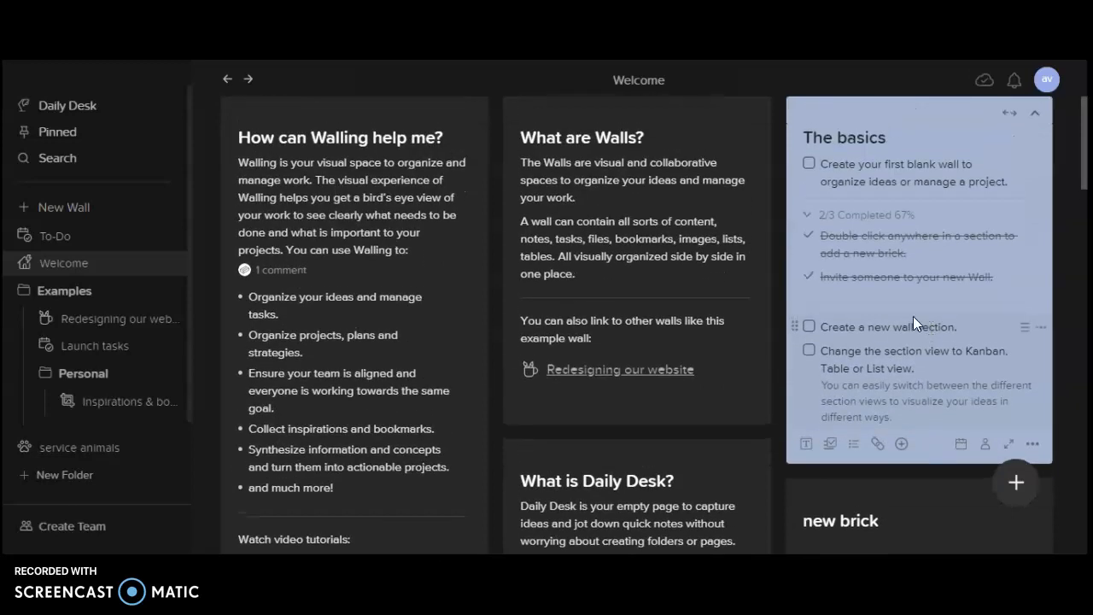
pyautogui.click(809, 236)
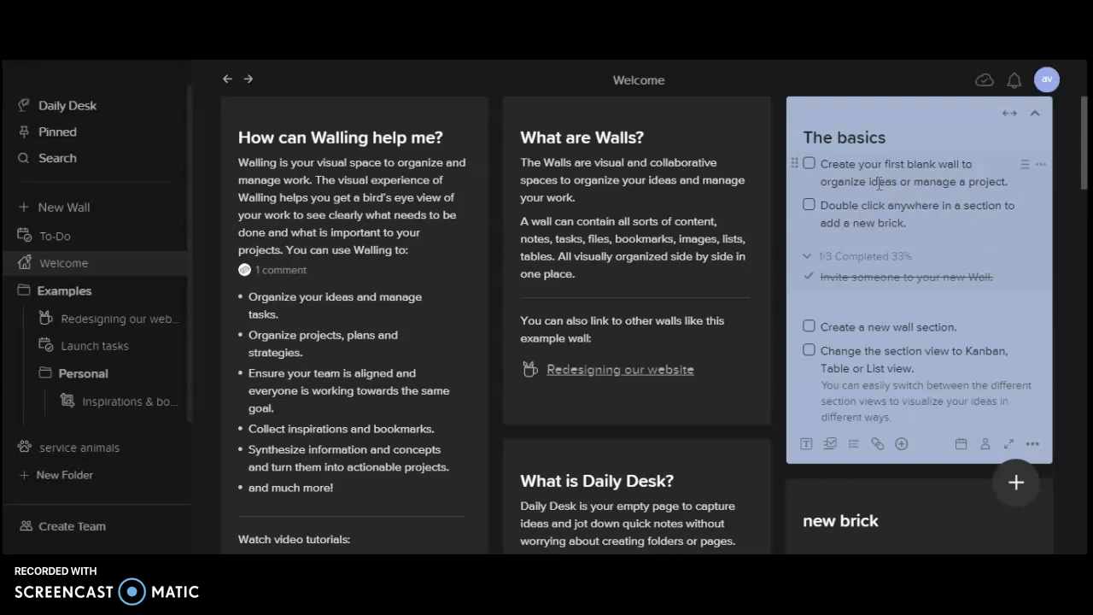
pyautogui.click(808, 277)
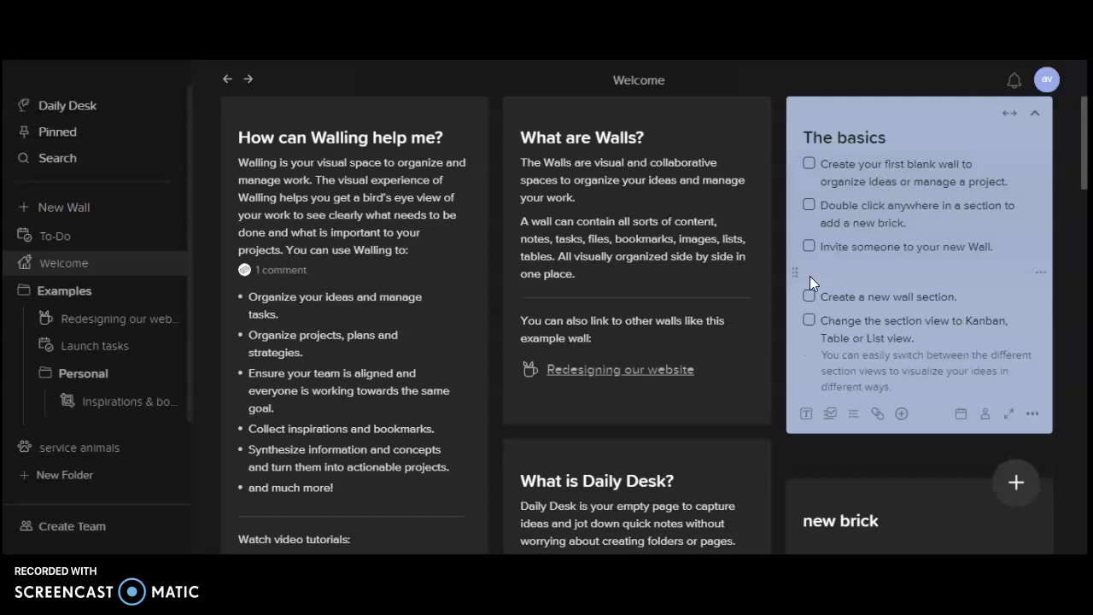
# Step: View the Welcome wall's sharing and invitation options and close them without inviting anyone
pyautogui.scroll(2, 589, 181)
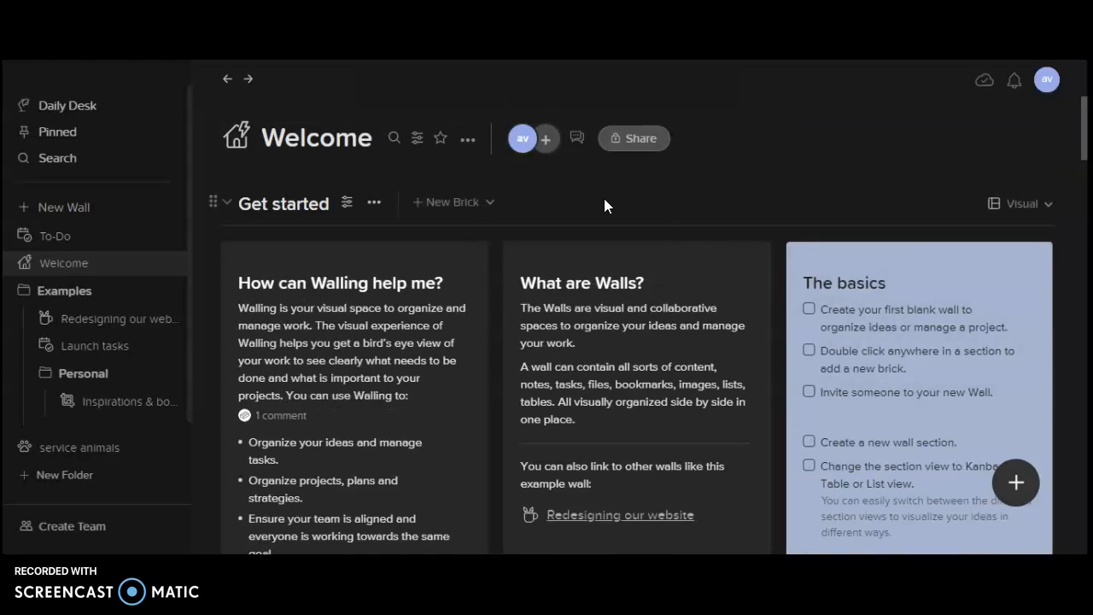
pyautogui.click(546, 141)
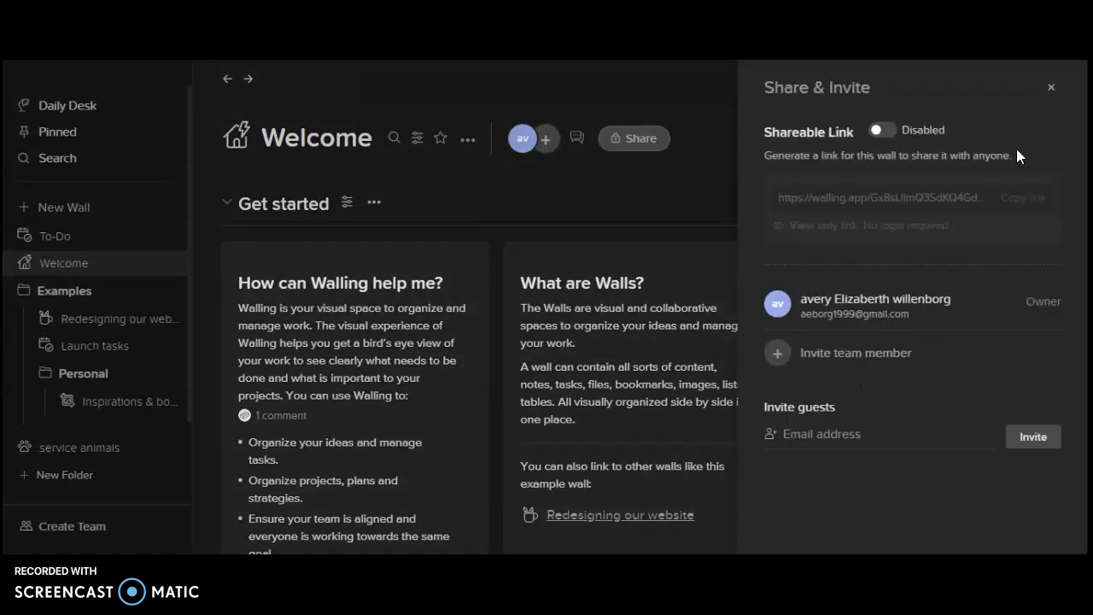
pyautogui.click(1052, 90)
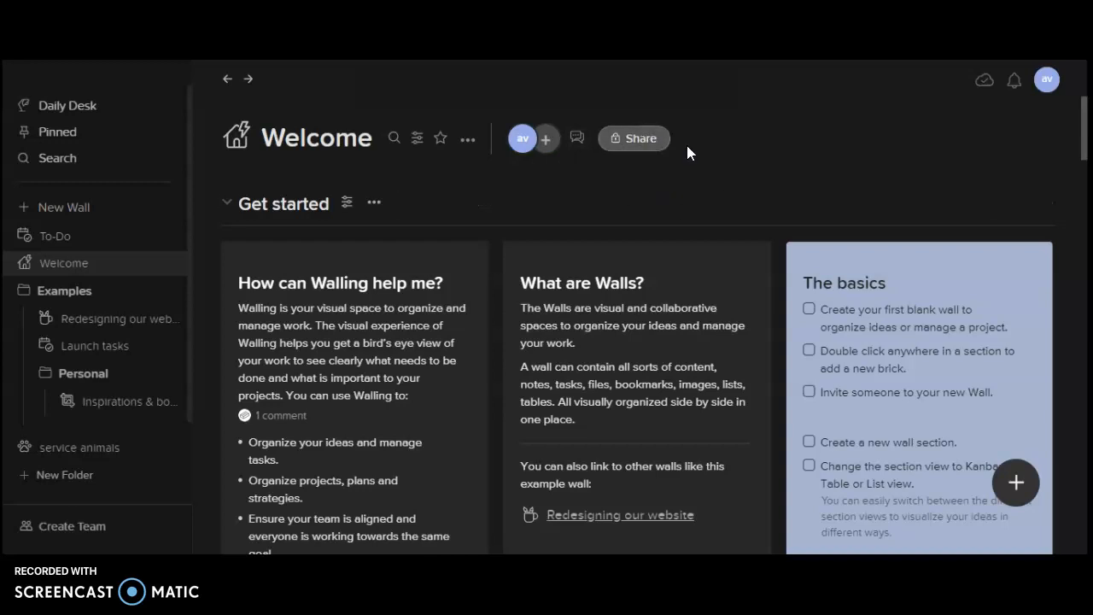
pyautogui.scroll(-4, 750, 237)
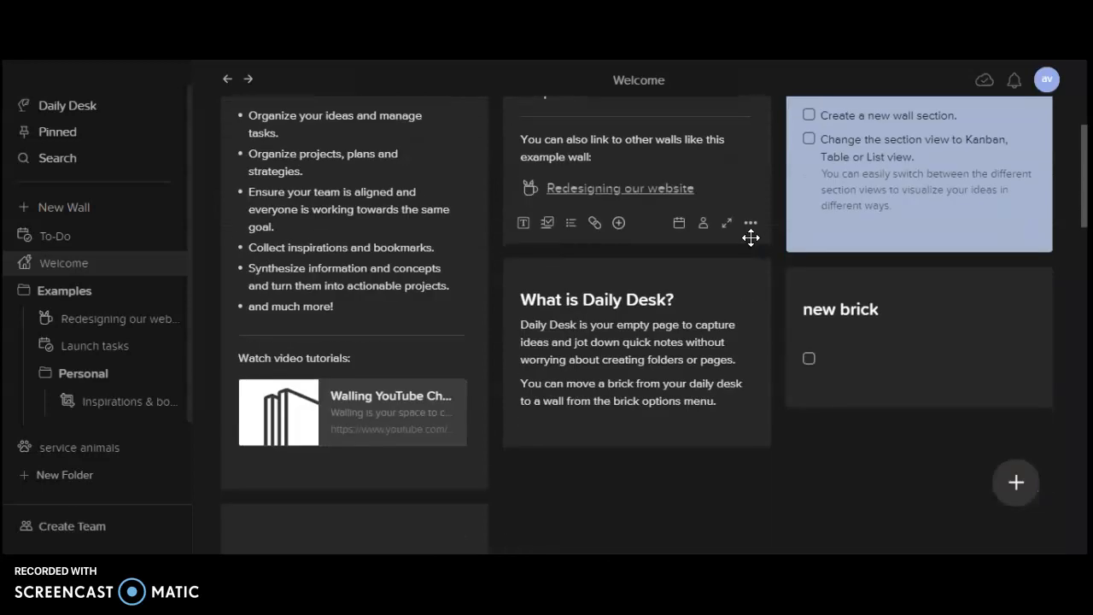
pyautogui.scroll(4, 750, 237)
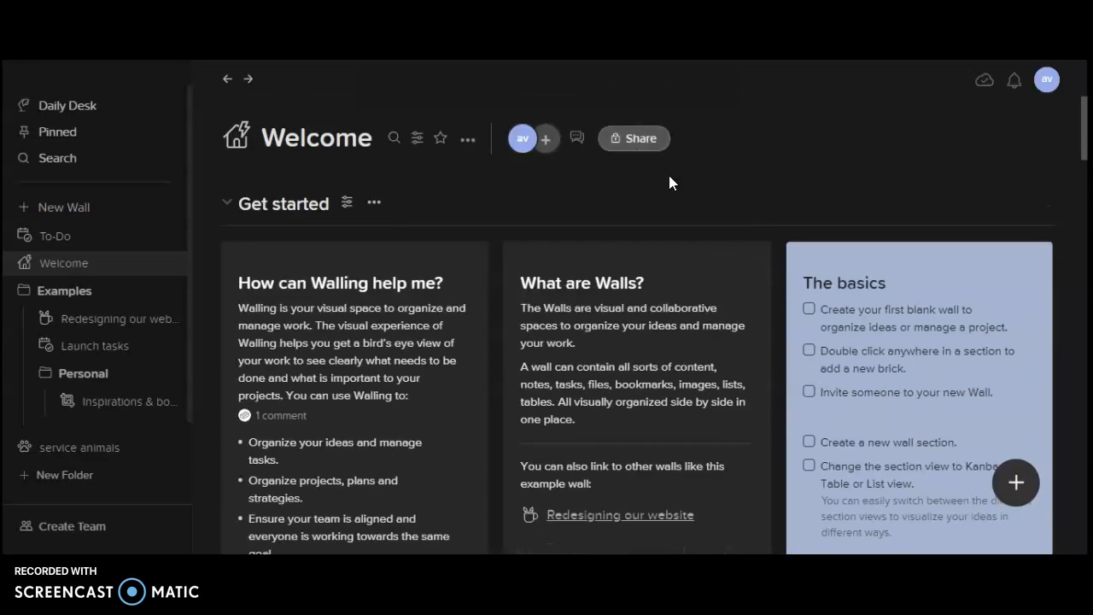
pyautogui.scroll(-3, 728, 213)
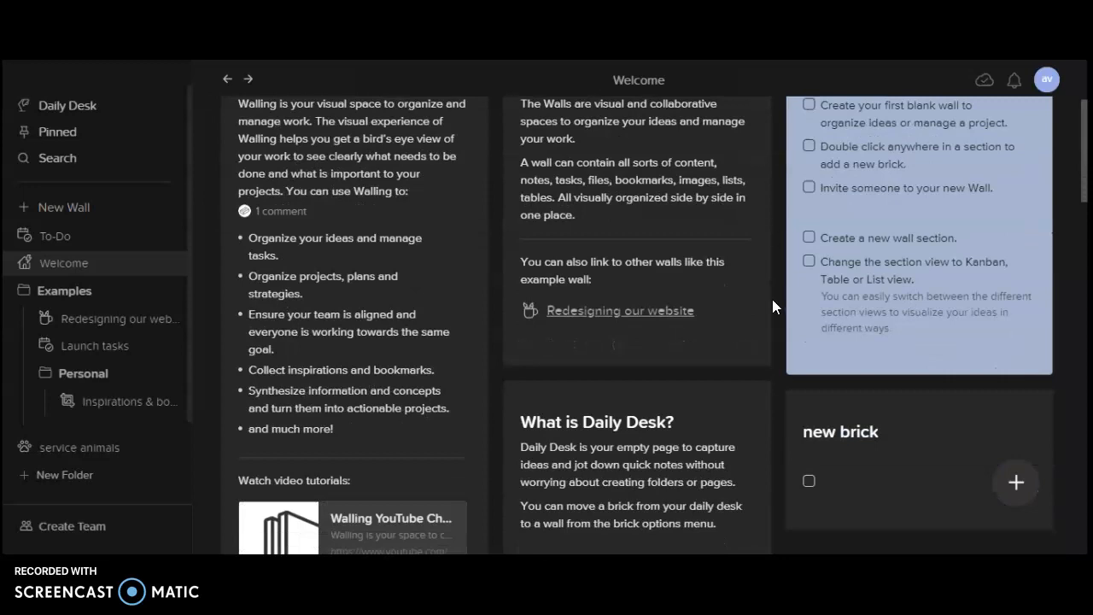
# Step: Open the To-Do wall and look over the bricks on its Kanban board
pyautogui.click(77, 245)
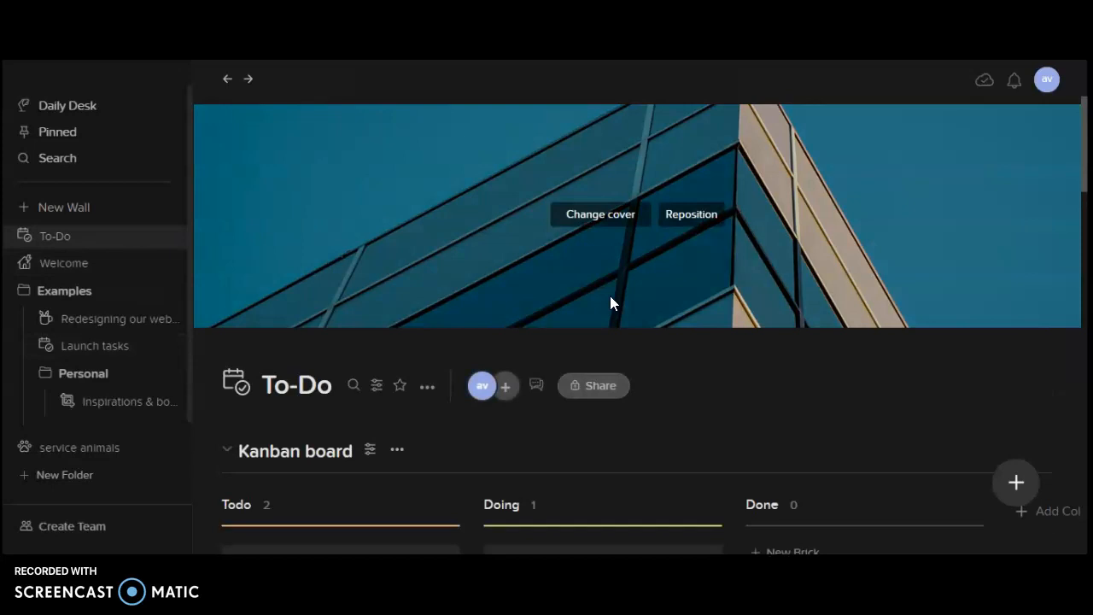
pyautogui.scroll(-1, 714, 438)
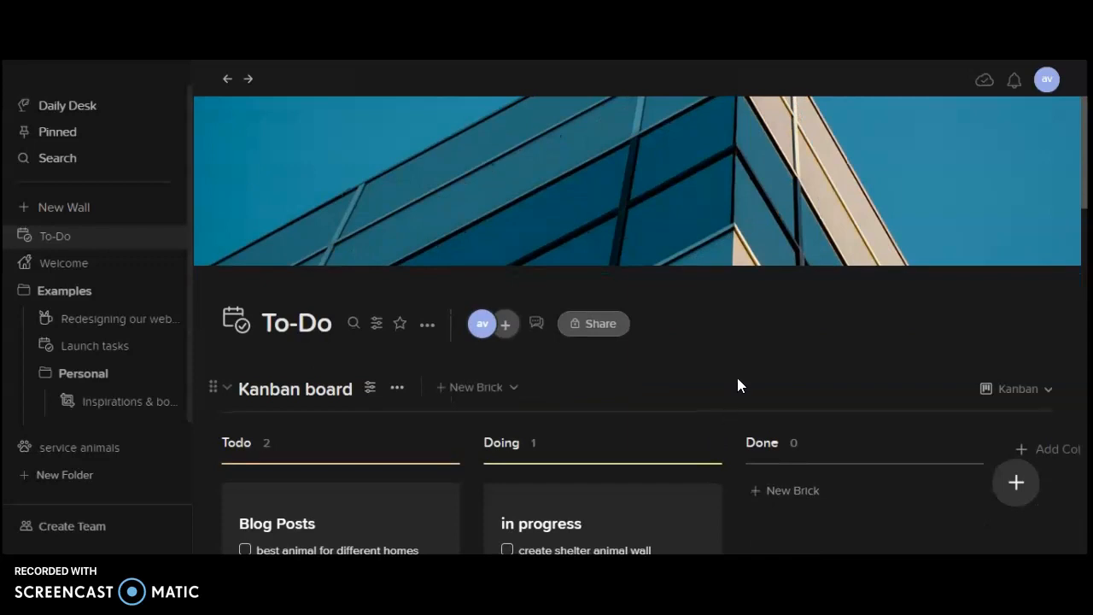
pyautogui.scroll(-1, 737, 380)
pyautogui.scroll(-1, 737, 377)
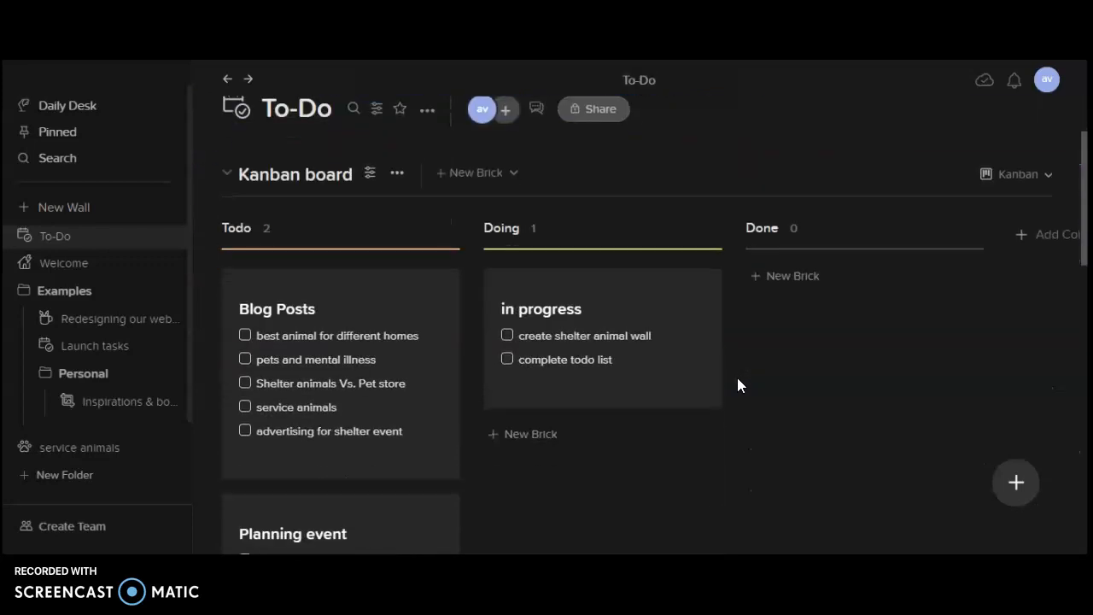
pyautogui.scroll(-1, 586, 474)
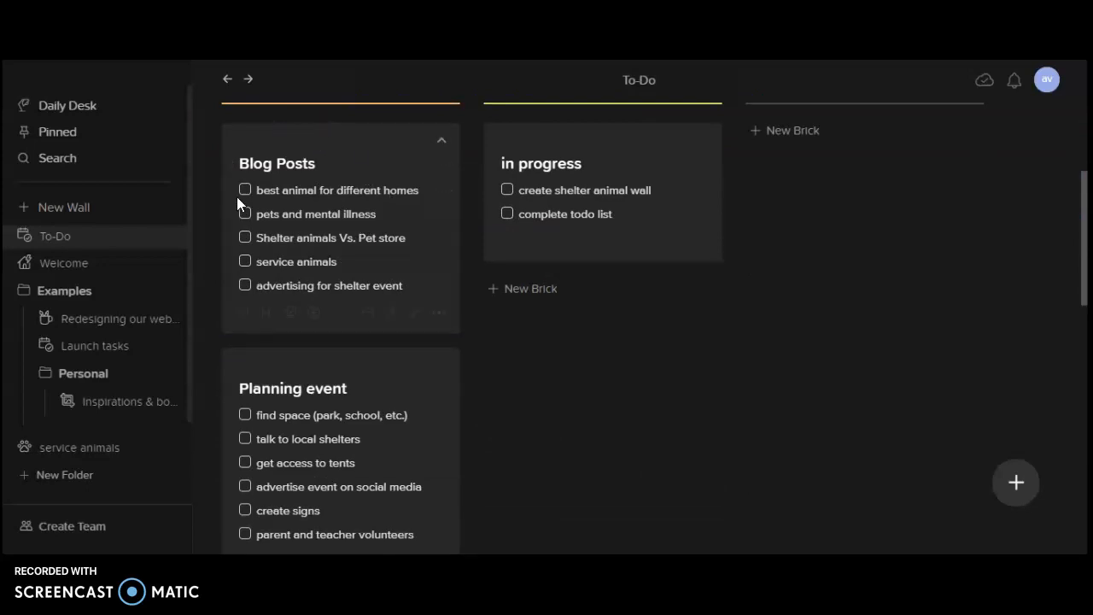
pyautogui.scroll(2, 354, 154)
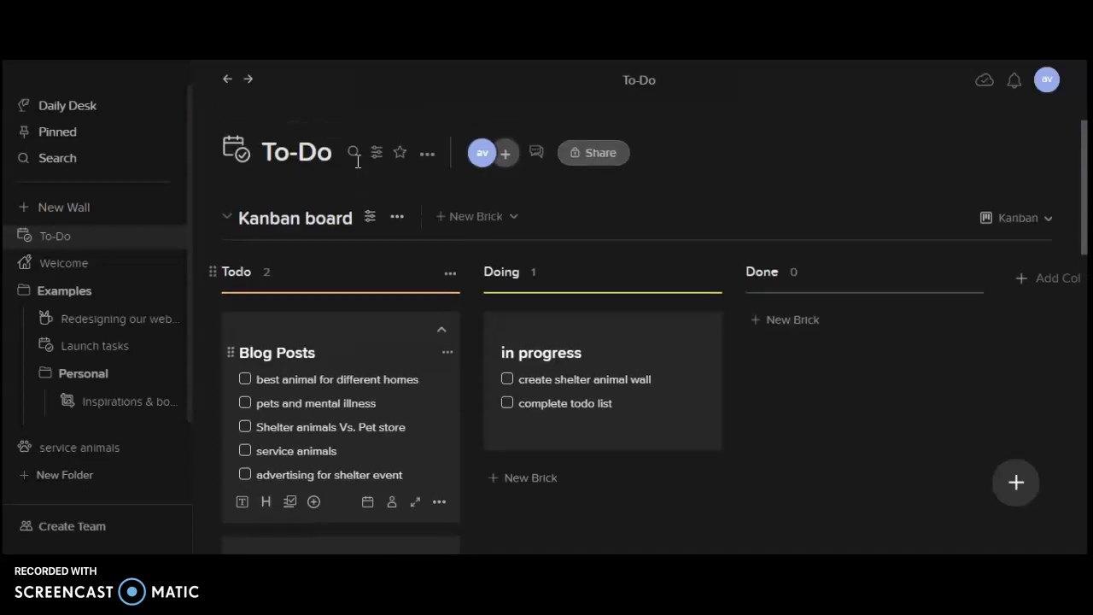
# Step: Mark the task "best animal for different homes" in the Blog Posts brick as completed and reopen it
pyautogui.scroll(-2, 359, 166)
pyautogui.scroll(-1, 356, 166)
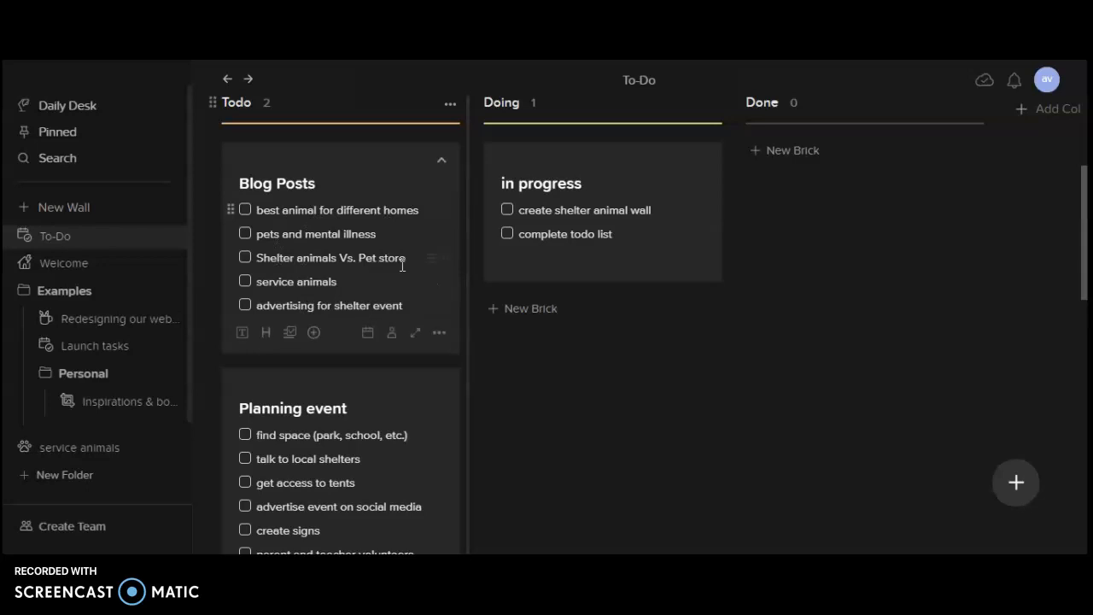
pyautogui.click(245, 211)
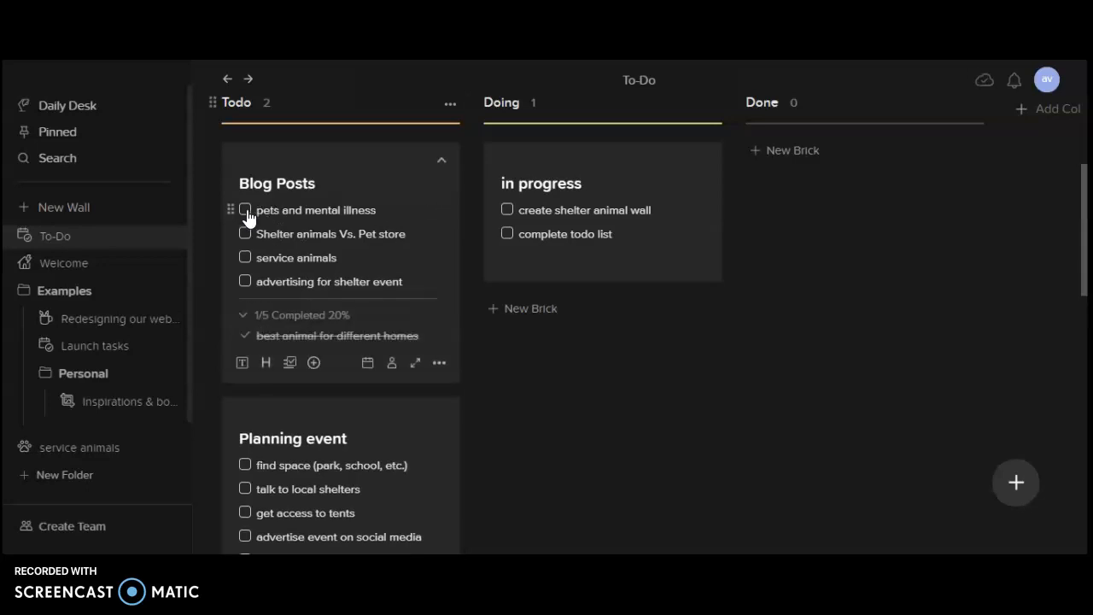
pyautogui.click(246, 337)
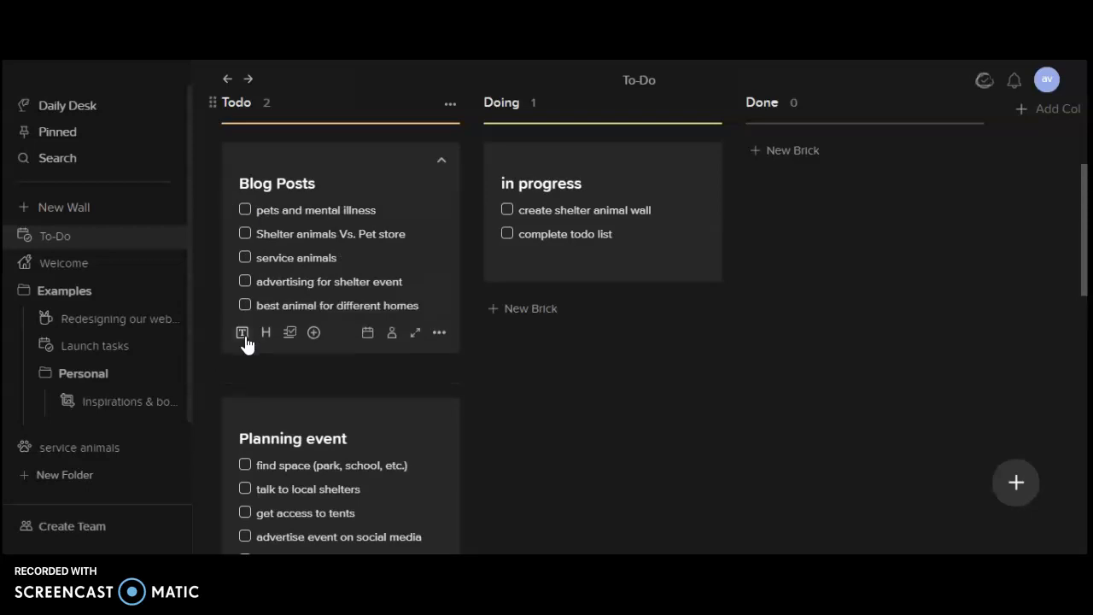
# Step: Assign the Blog Posts brick in the Todo column to yourself and open its due date options
pyautogui.click(392, 334)
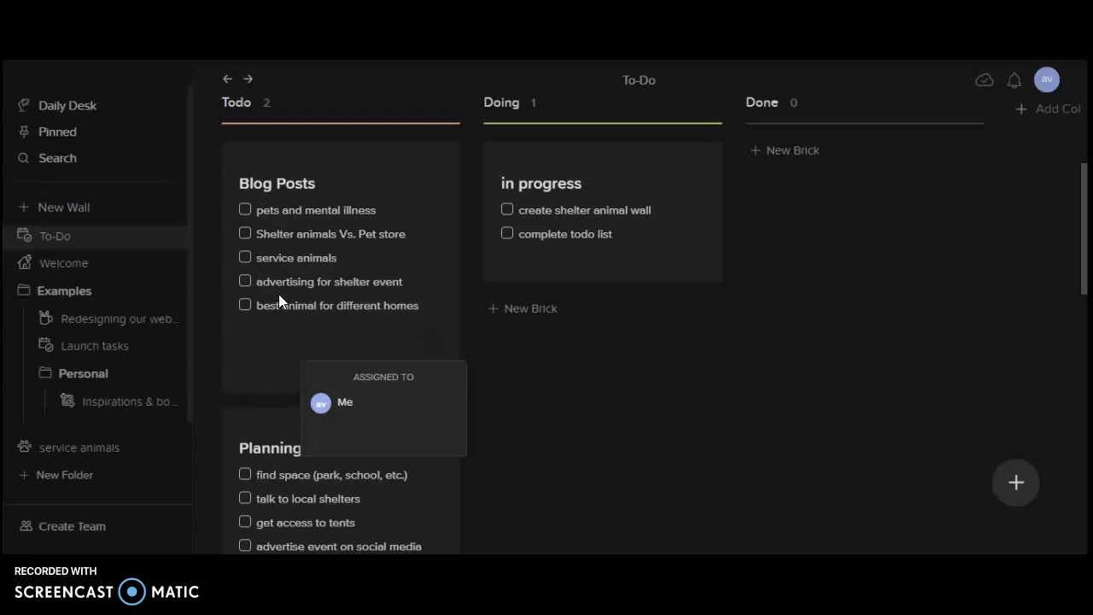
pyautogui.click(344, 407)
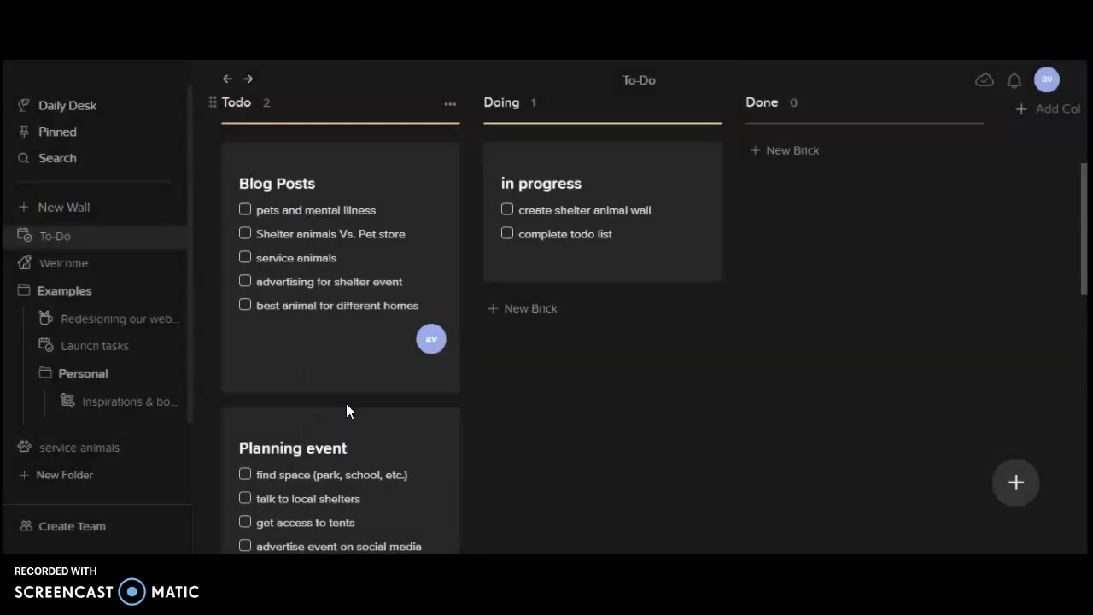
pyautogui.scroll(-1, 562, 398)
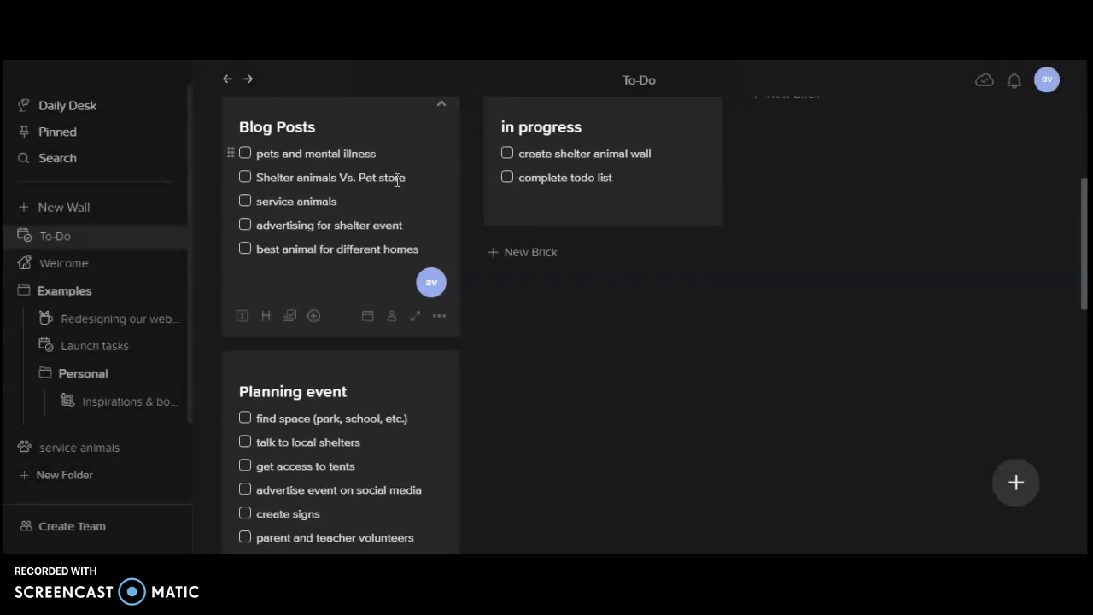
pyautogui.scroll(-1, 505, 373)
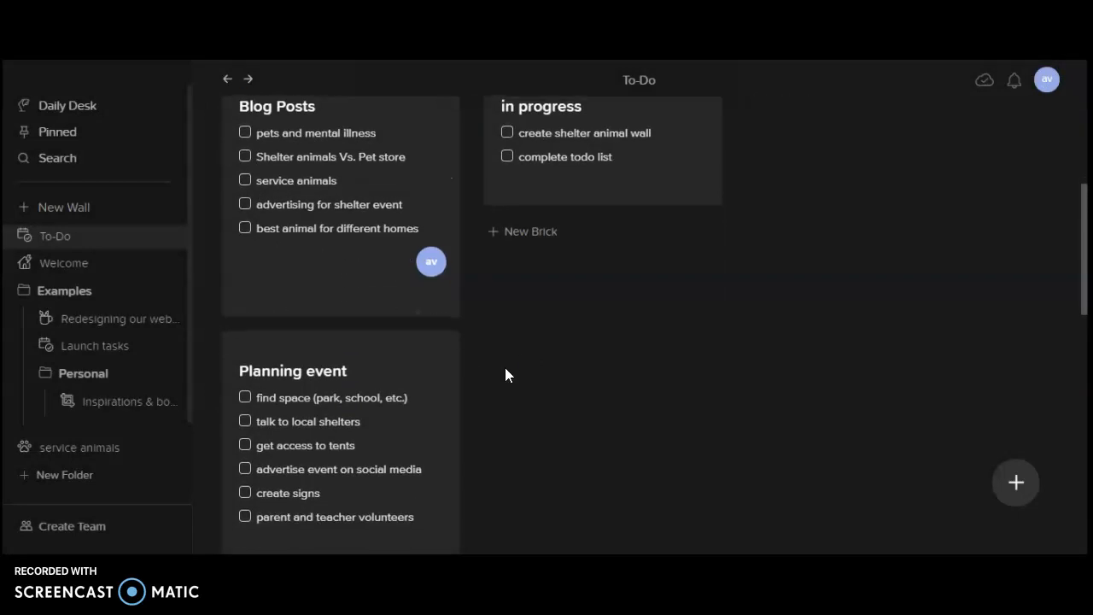
pyautogui.moveTo(336, 295)
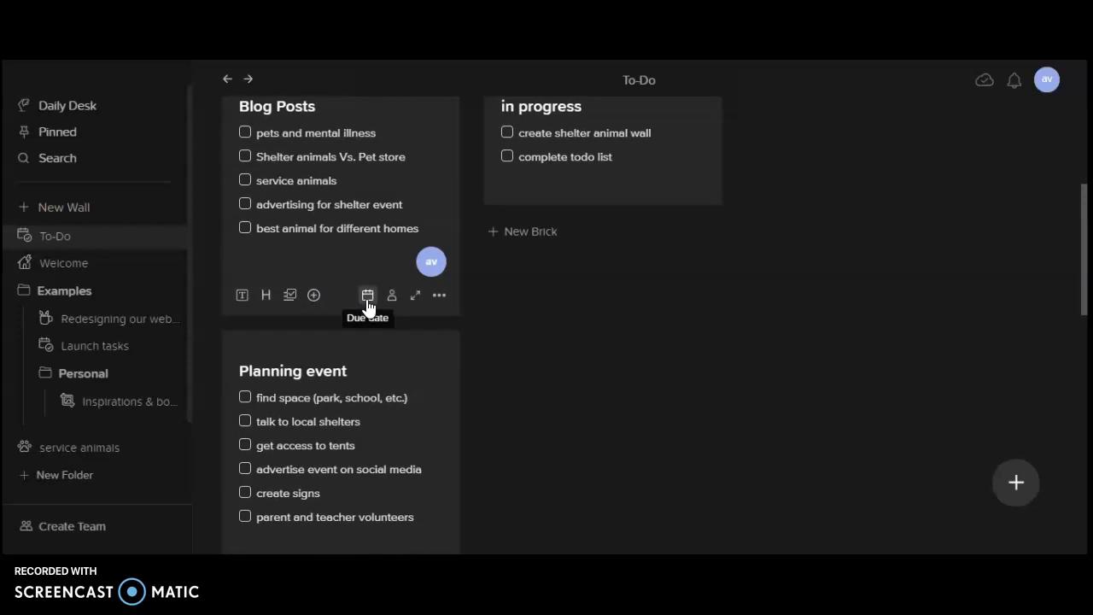
pyautogui.click(367, 295)
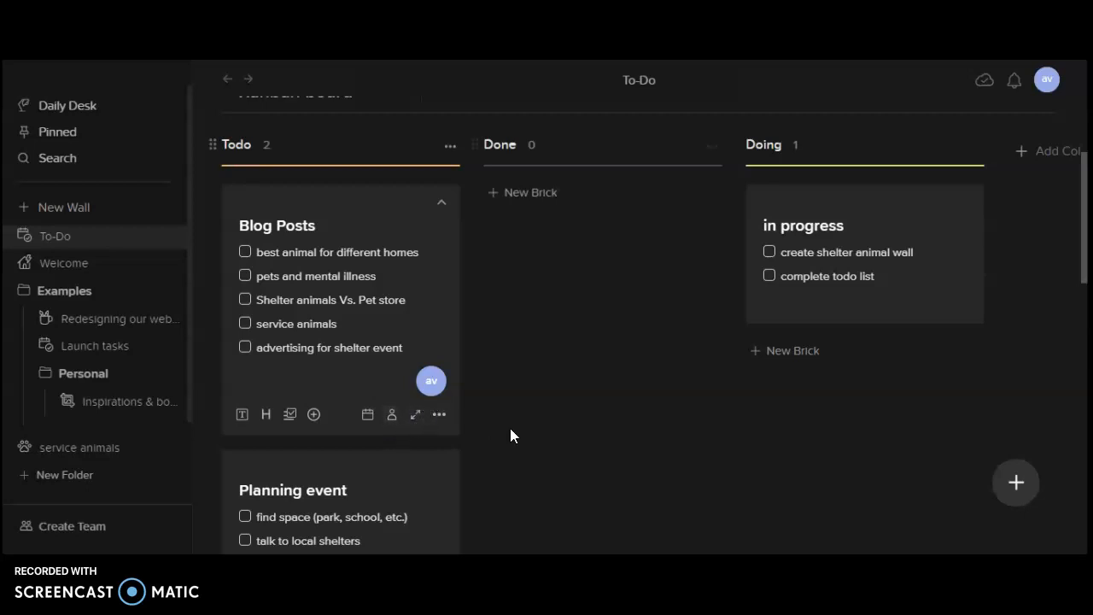
# Step: Look over the Blog Posts and Planning event bricks on the Kanban board, dismissing the account upgrade offer
pyautogui.scroll(-1, 541, 444)
pyautogui.scroll(-2, 542, 442)
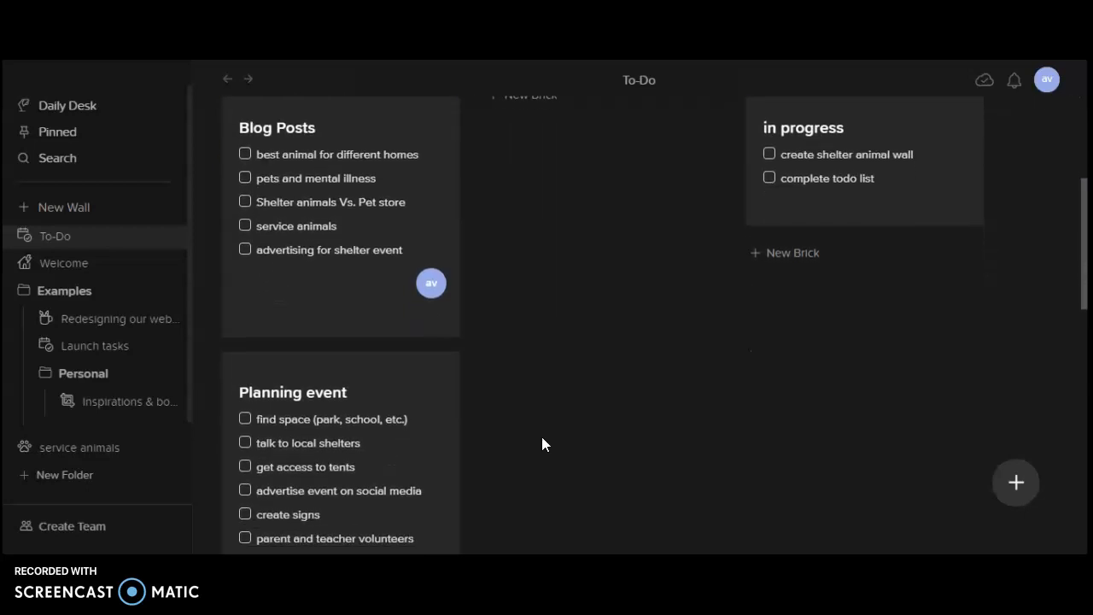
pyautogui.scroll(-2, 511, 431)
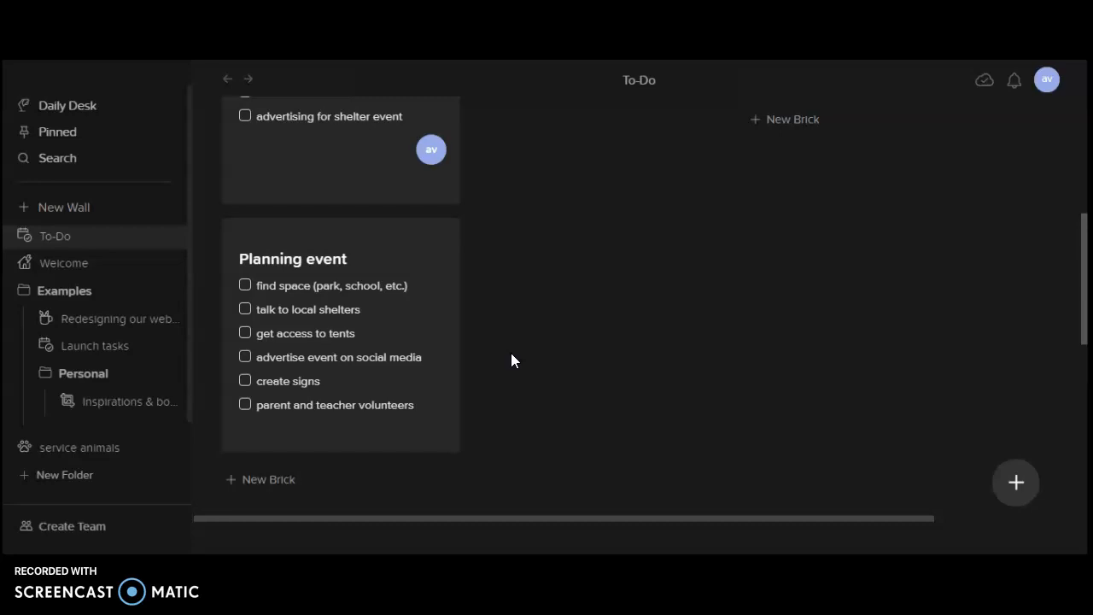
pyautogui.scroll(-1, 511, 360)
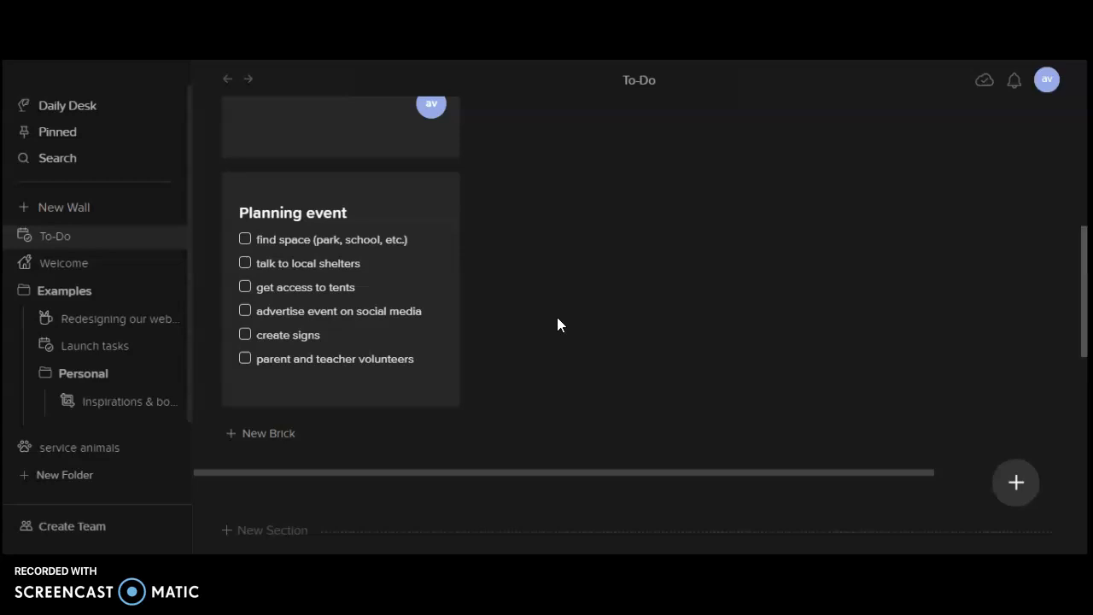
pyautogui.scroll(4, 534, 227)
pyautogui.scroll(-3, 534, 227)
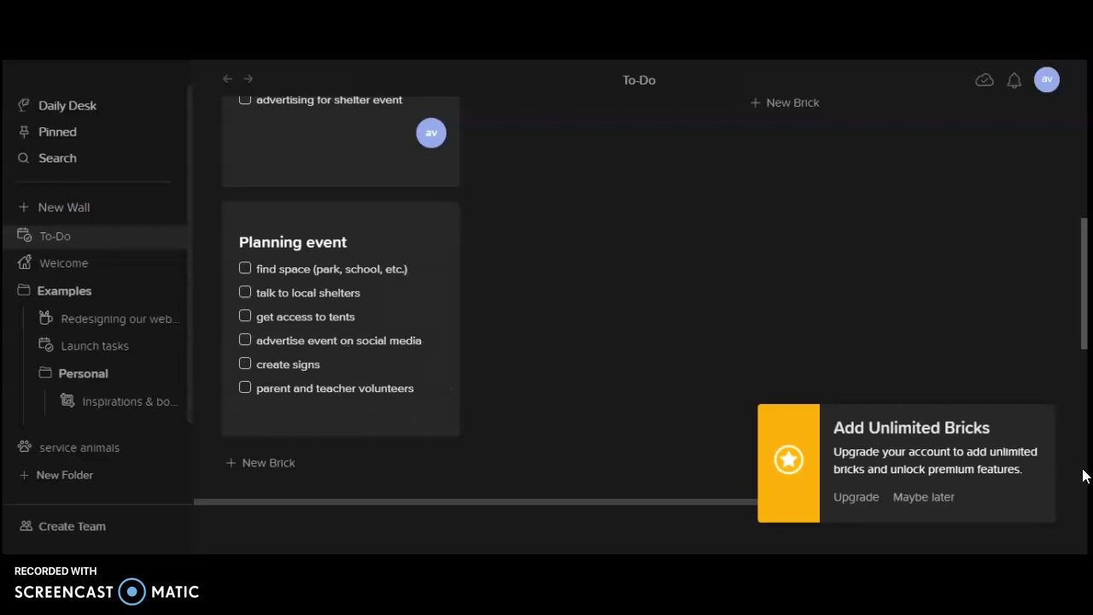
pyautogui.click(909, 502)
pyautogui.scroll(2, 622, 323)
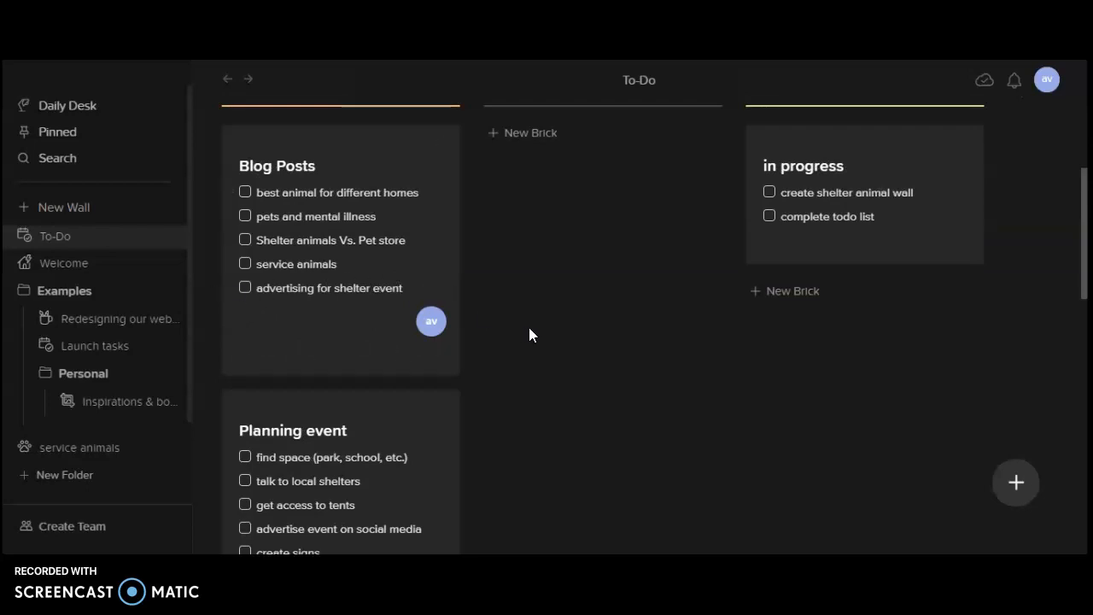
pyautogui.scroll(-1, 529, 335)
pyautogui.scroll(1, 529, 335)
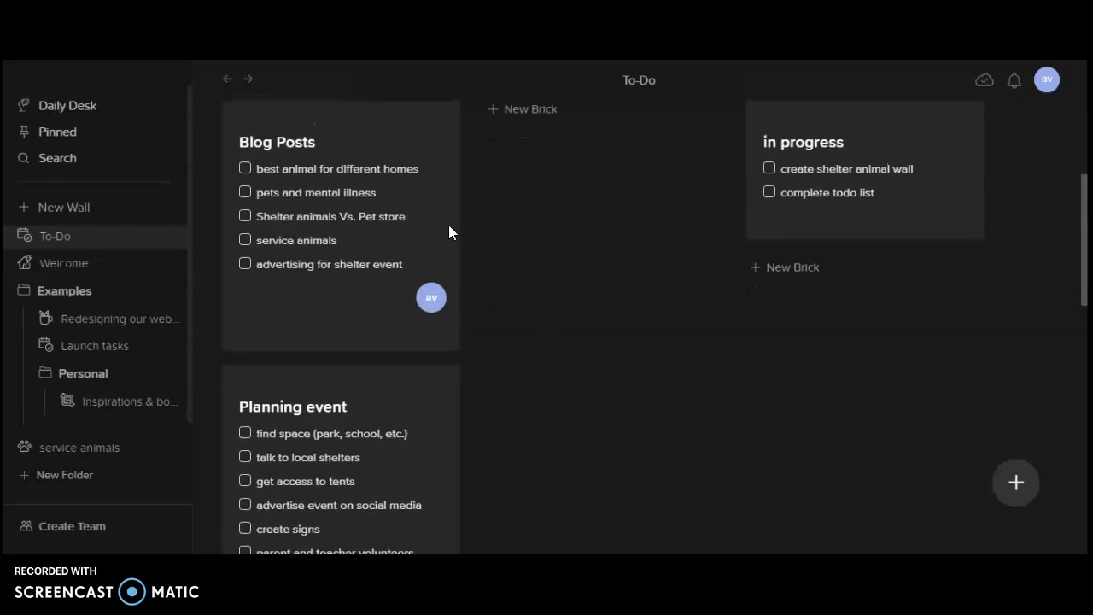
pyautogui.scroll(-1, 538, 415)
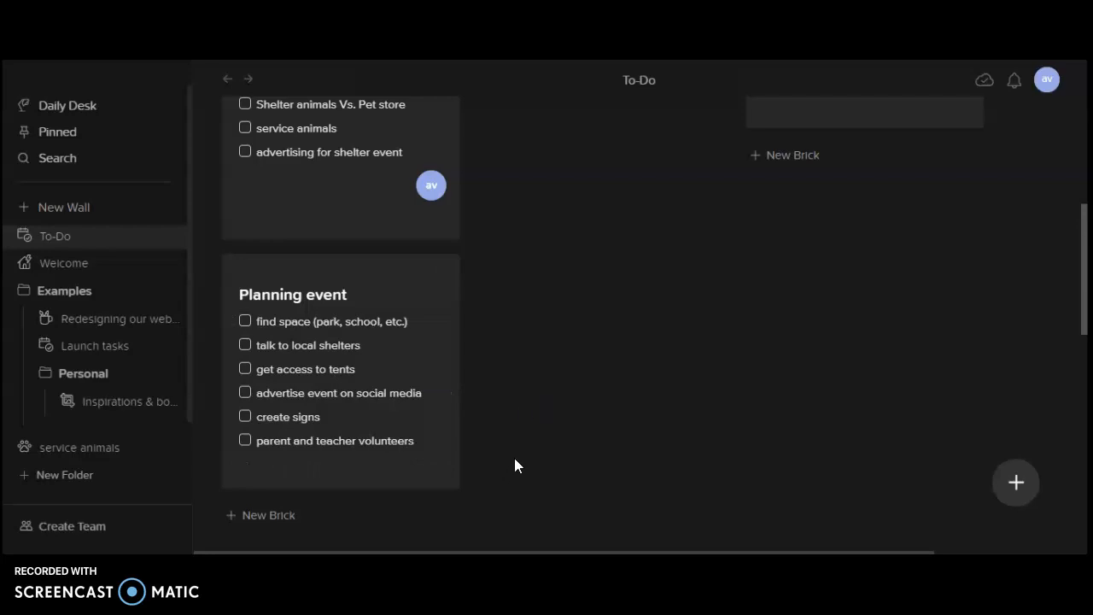
pyautogui.scroll(2, 515, 459)
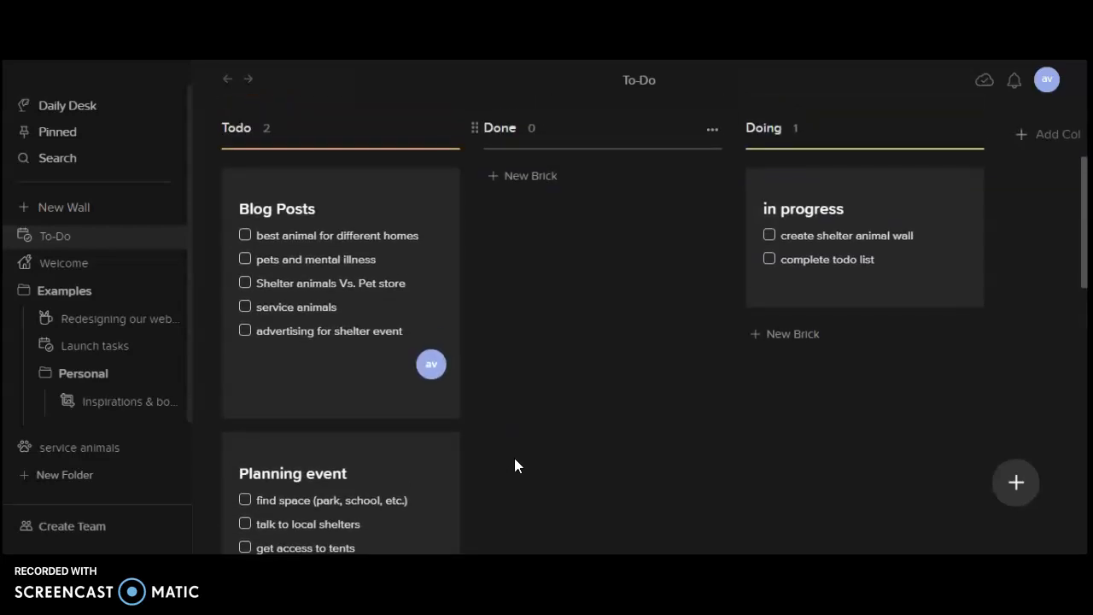
# Step: Add a new section between the Kanban board and List view sections of the To-Do wall
pyautogui.scroll(-1, 599, 405)
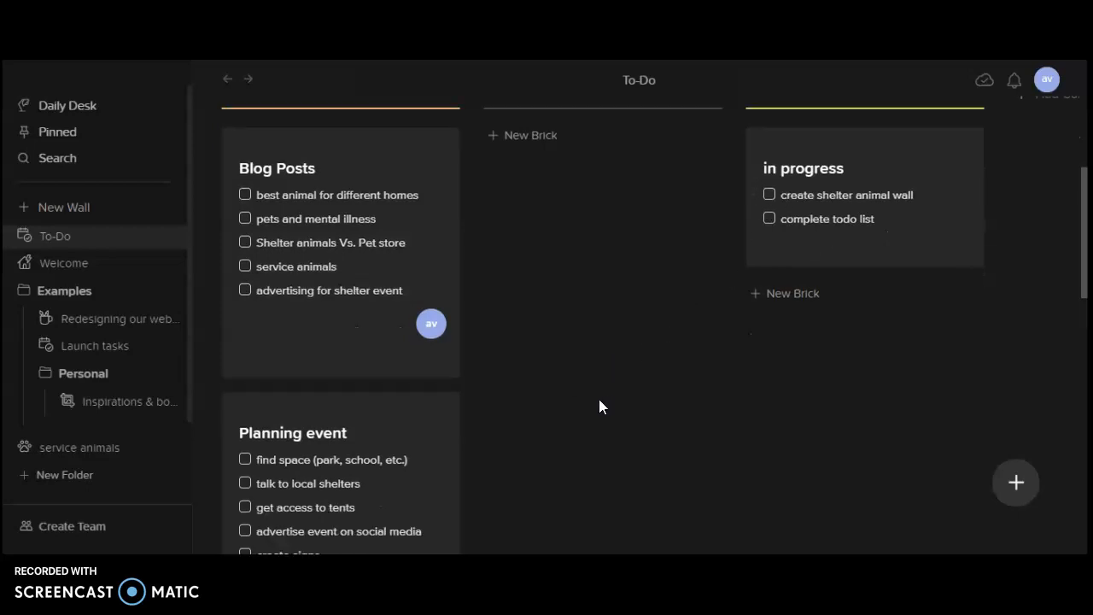
pyautogui.scroll(-1, 600, 407)
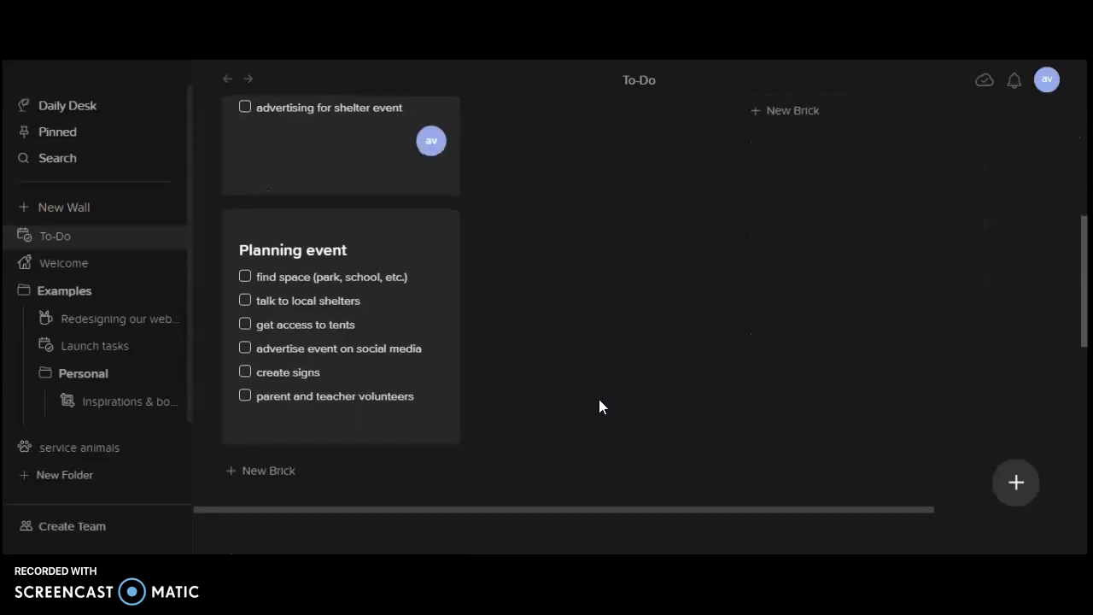
pyautogui.scroll(-1, 599, 407)
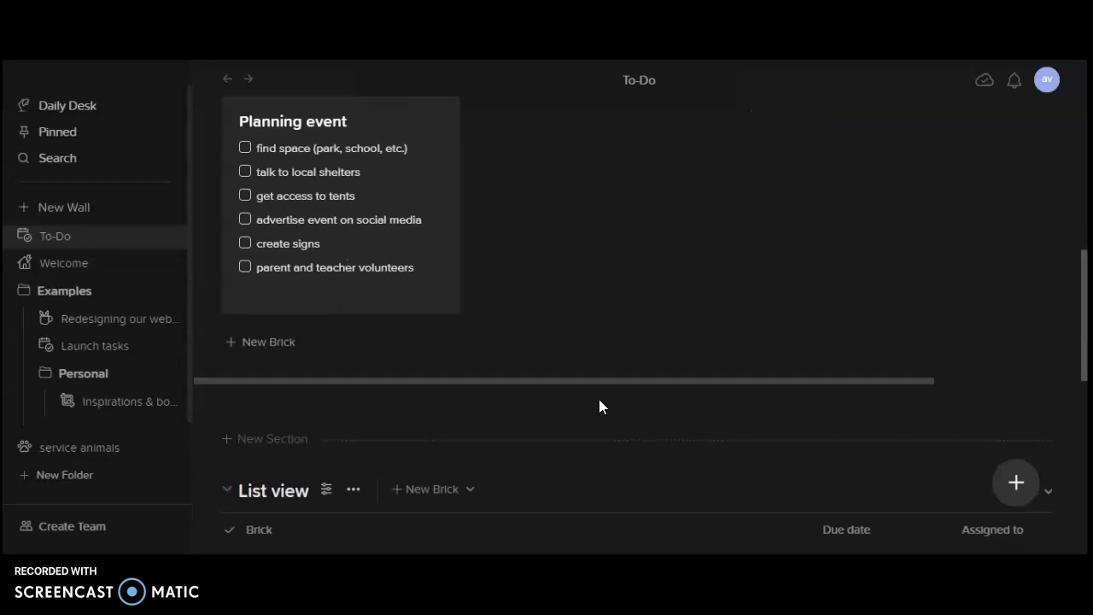
pyautogui.scroll(-1, 598, 407)
pyautogui.scroll(-2, 599, 406)
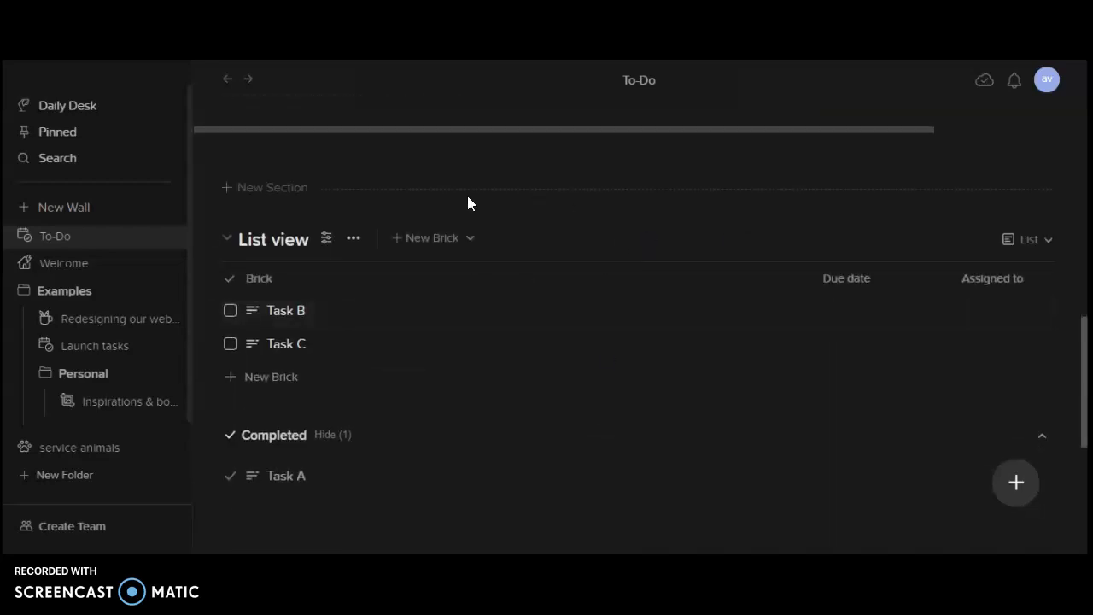
pyautogui.click(269, 190)
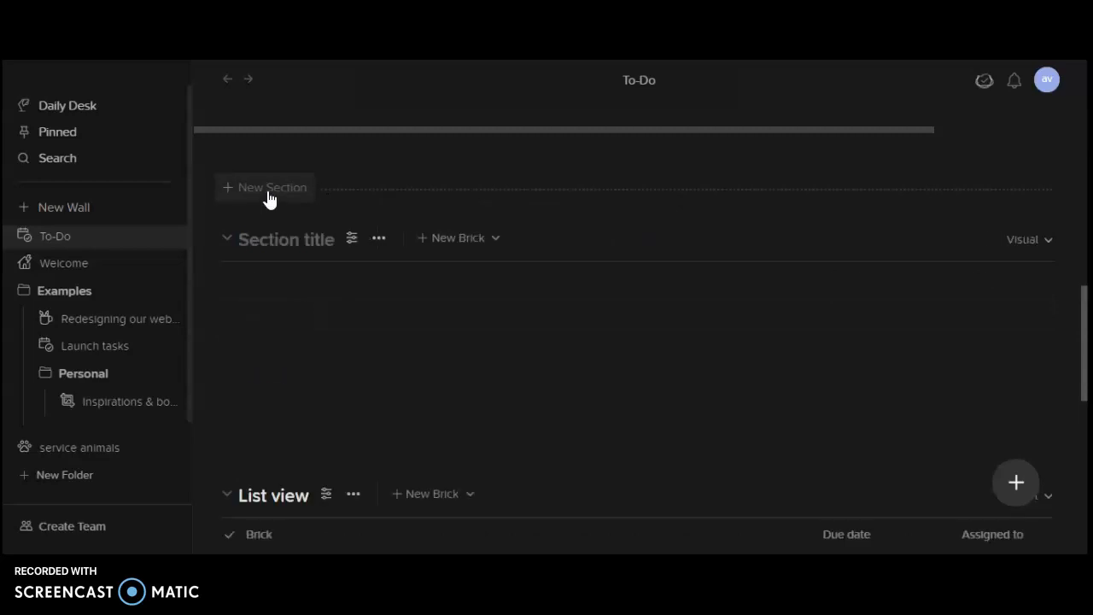
pyautogui.scroll(-6, 602, 350)
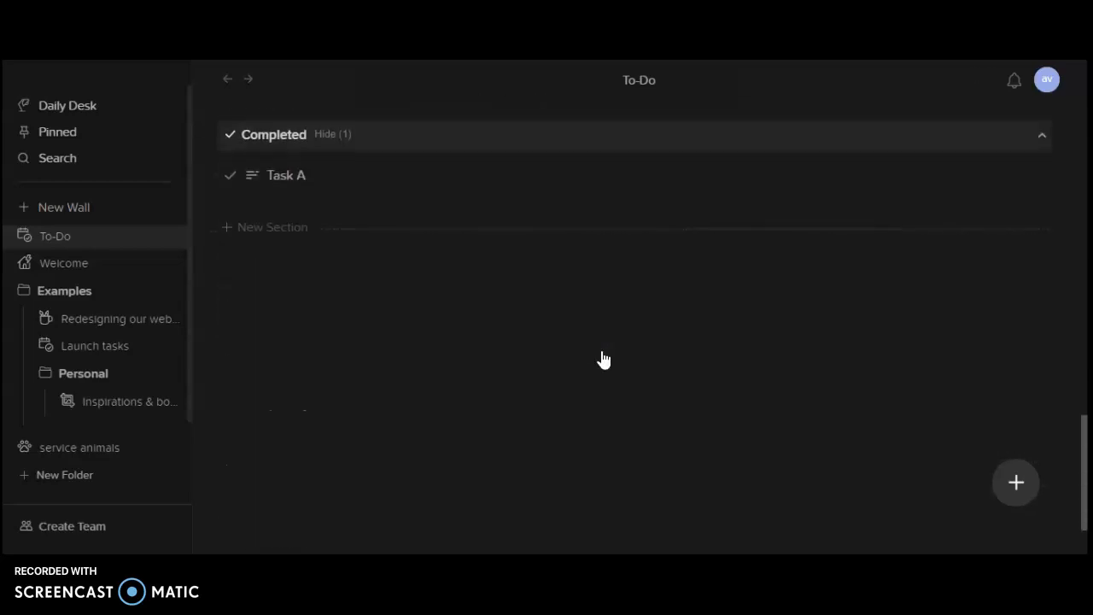
pyautogui.scroll(4, 602, 359)
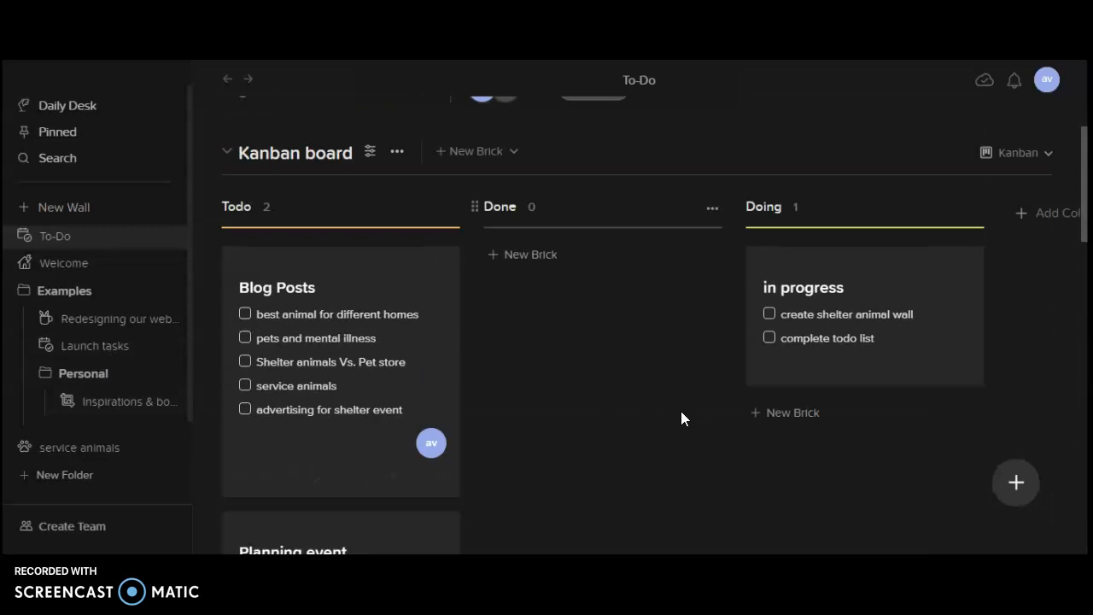
# Step: Look through the list of walls and folders and open the Welcome wall
pyautogui.scroll(-3, 84, 401)
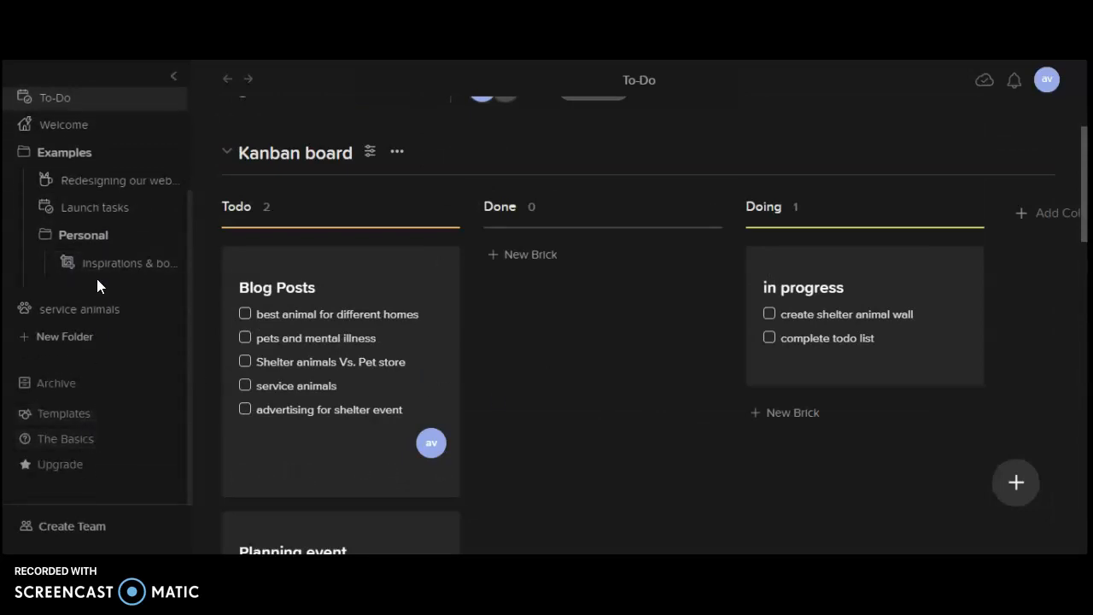
pyautogui.scroll(3, 96, 275)
pyautogui.scroll(1, 73, 143)
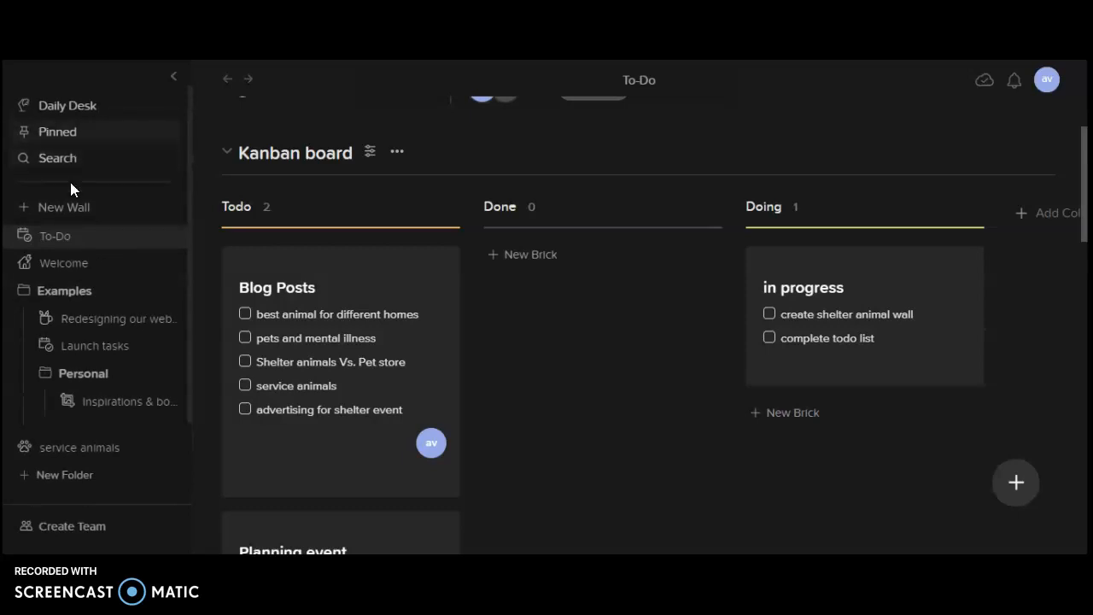
pyautogui.click(80, 266)
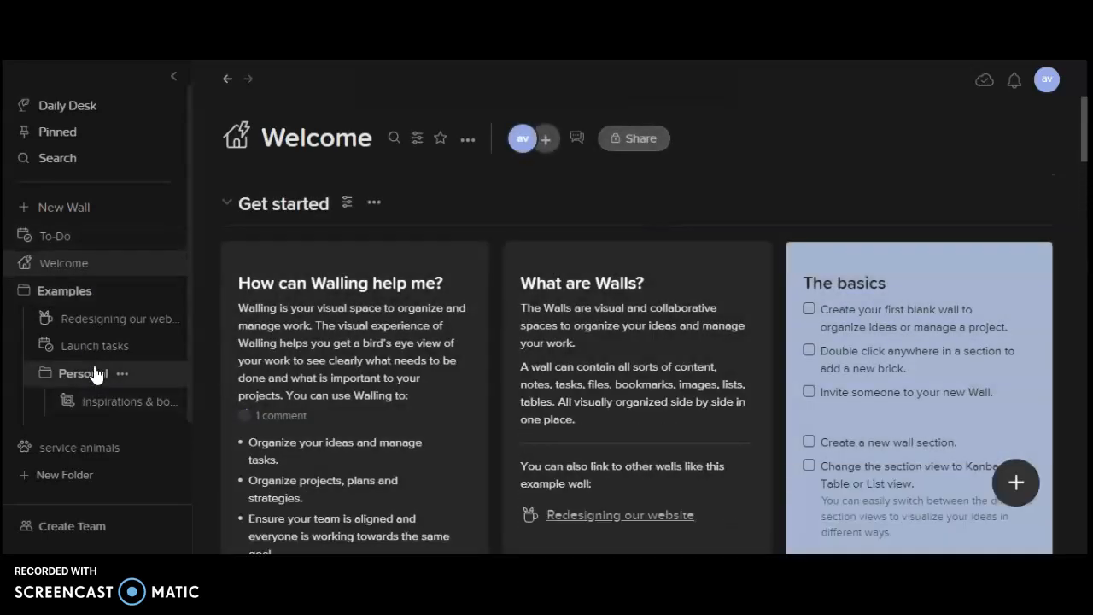
# Step: Open the Redesigning our website example wall and look over its sections from Brief to Designs we like
pyautogui.click(88, 322)
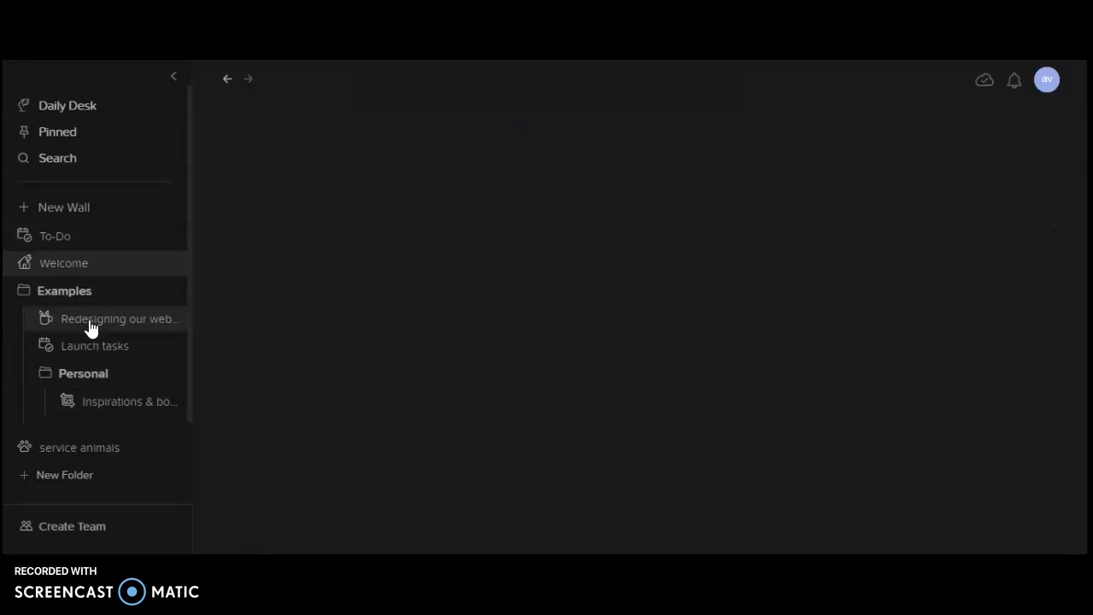
pyautogui.scroll(-4, 739, 438)
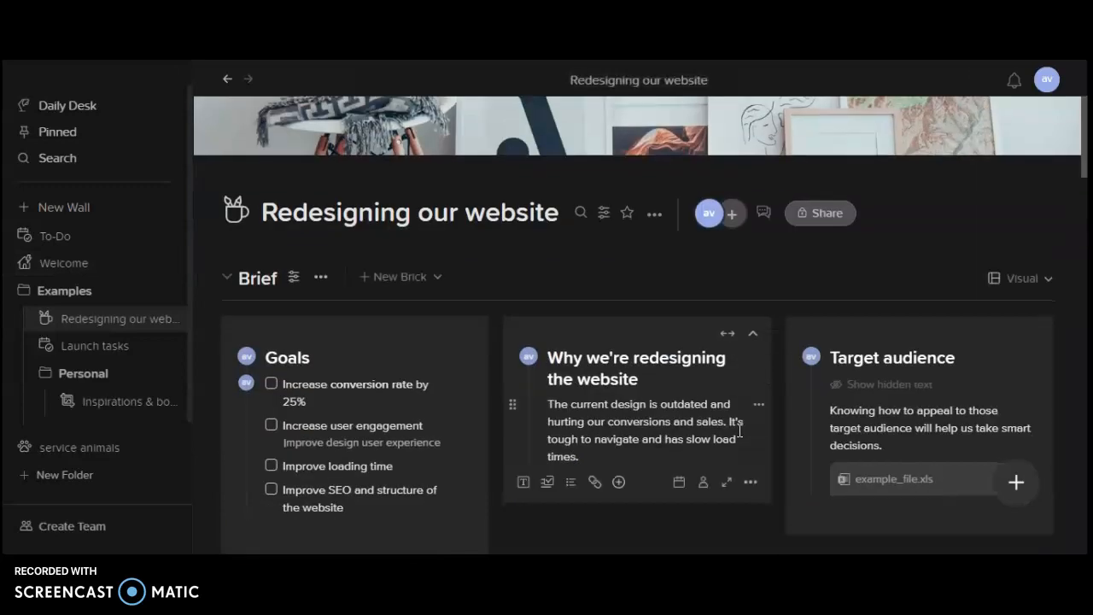
pyautogui.scroll(-6, 738, 429)
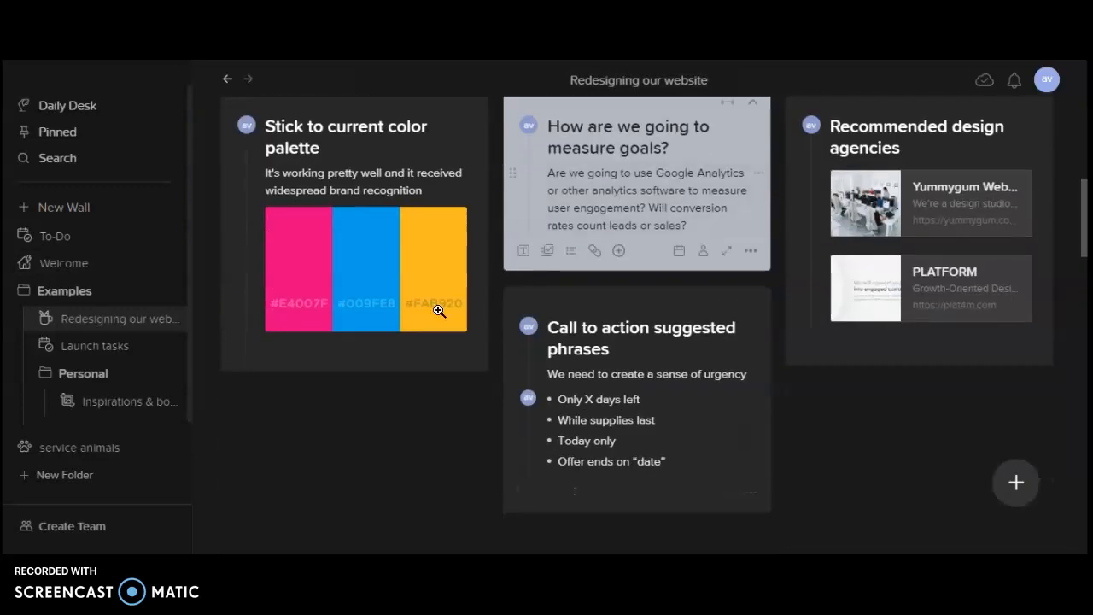
pyautogui.scroll(-2, 360, 425)
pyautogui.scroll(-7, 361, 423)
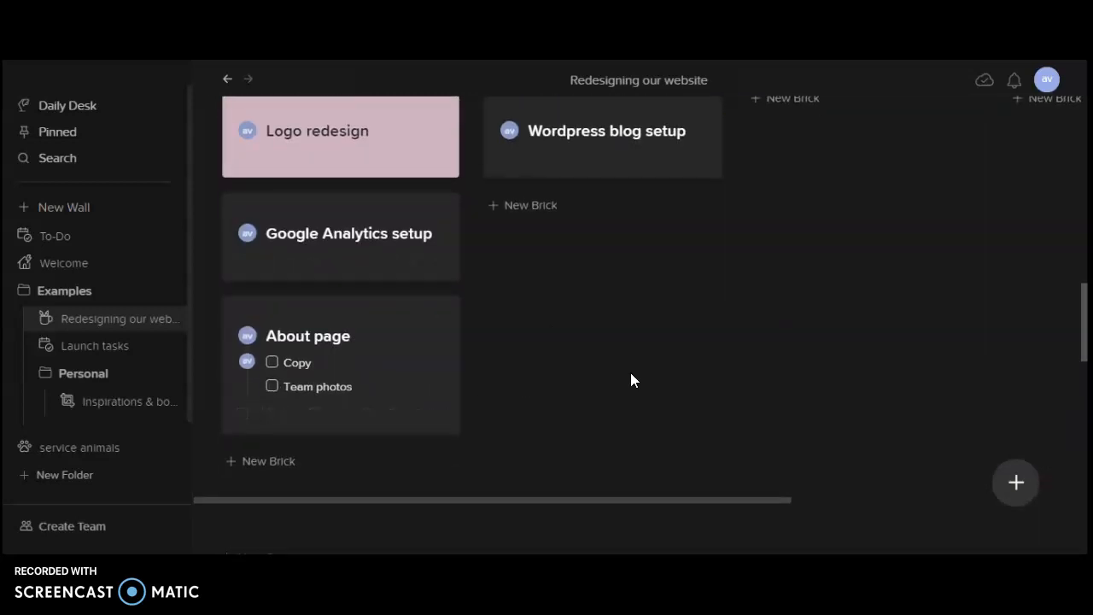
pyautogui.scroll(-3, 630, 381)
pyautogui.scroll(-4, 631, 378)
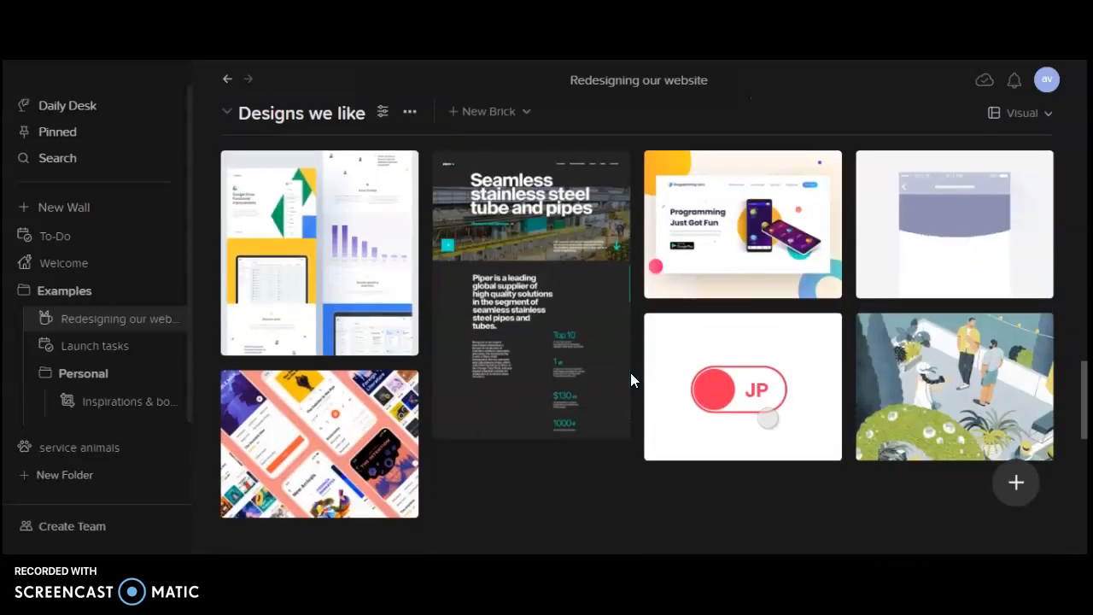
# Step: Open the Launch tasks example wall and examine its Team Planner and Blog Content boards
pyautogui.click(92, 349)
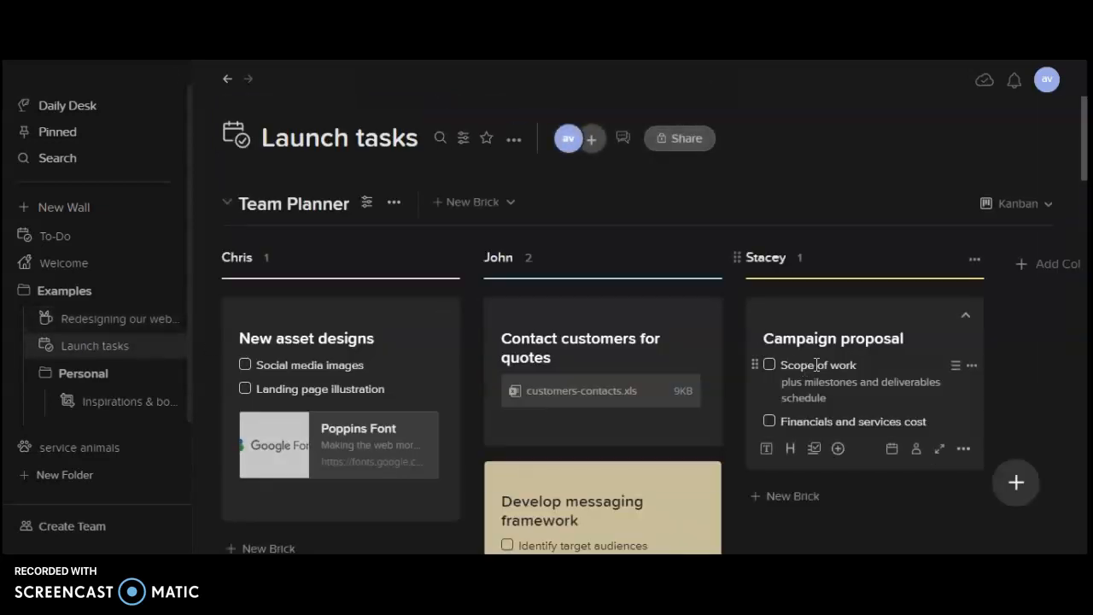
pyautogui.scroll(-1, 695, 196)
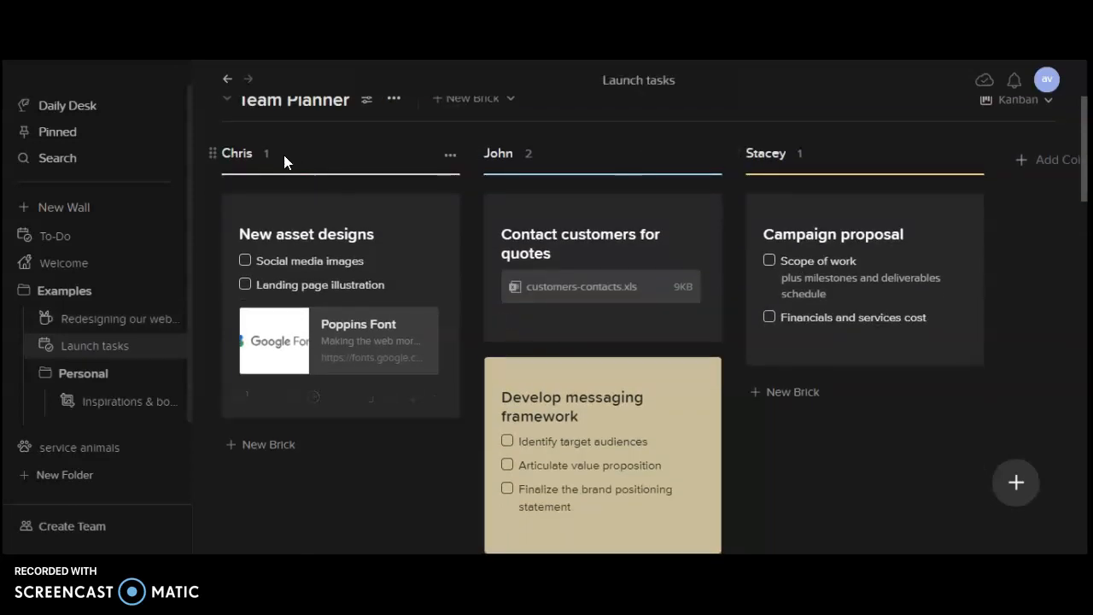
pyautogui.scroll(-1, 621, 375)
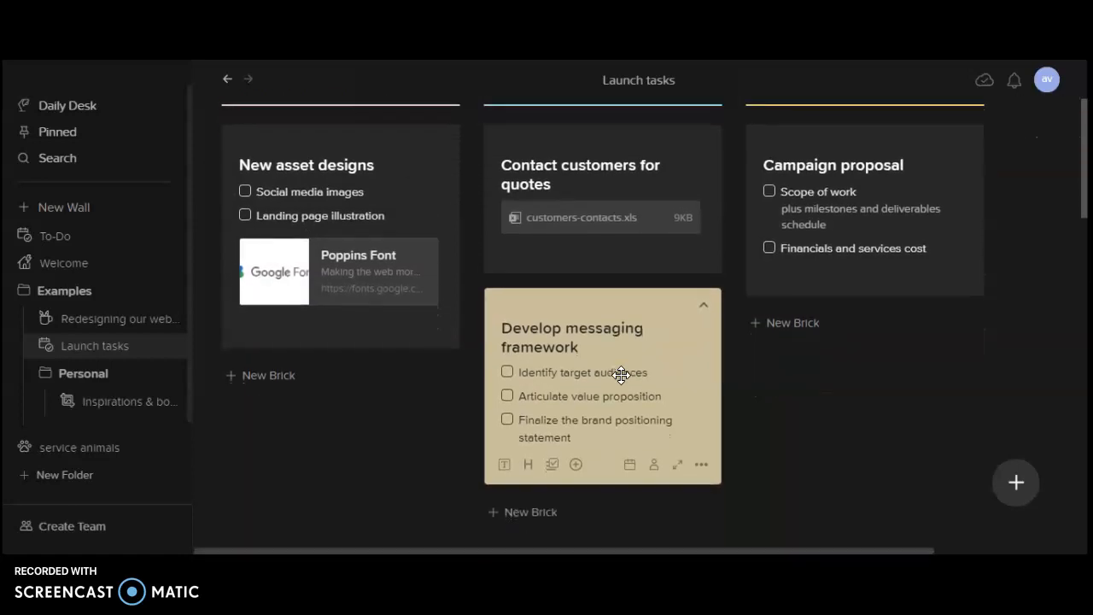
pyautogui.scroll(1, 620, 374)
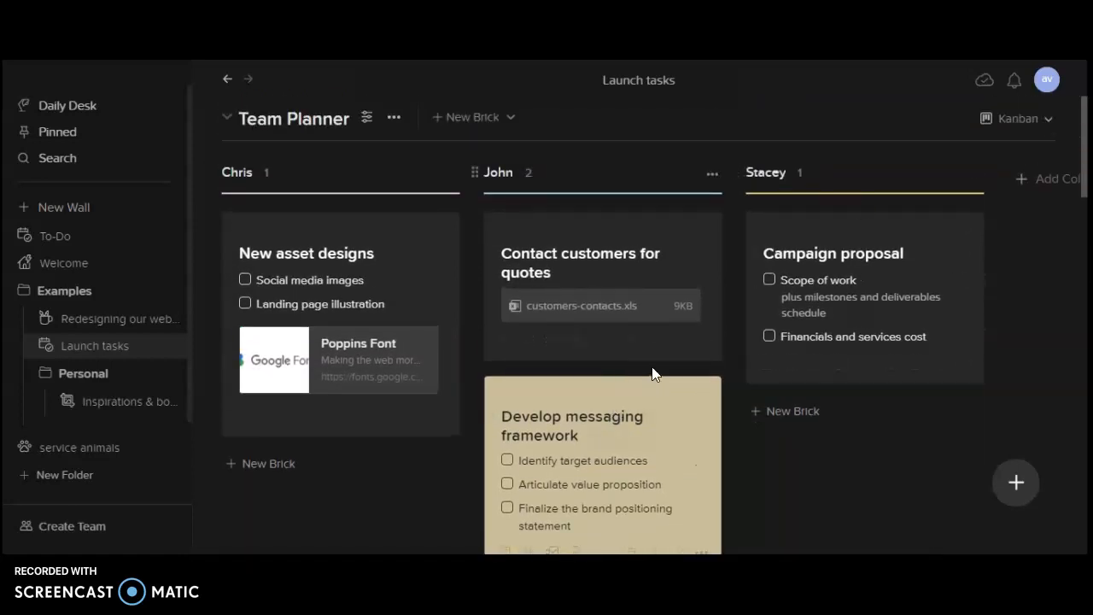
pyautogui.scroll(-5, 652, 369)
pyautogui.scroll(-2, 651, 366)
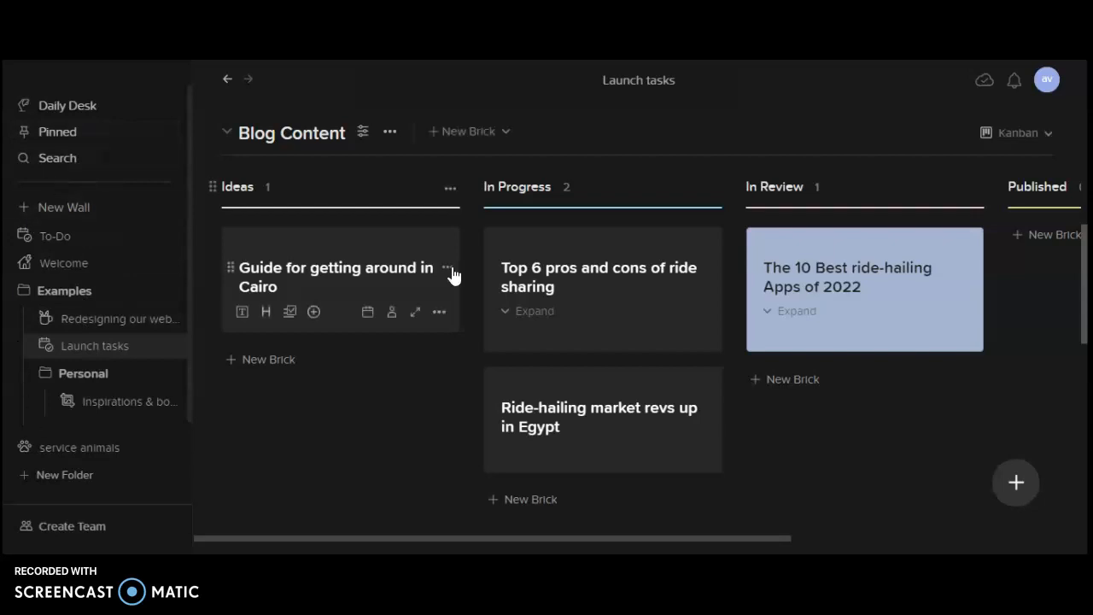
# Step: Return to the Redesigning our website wall, and reopen the To-Do wall to look over its Kanban board
pyautogui.click(228, 81)
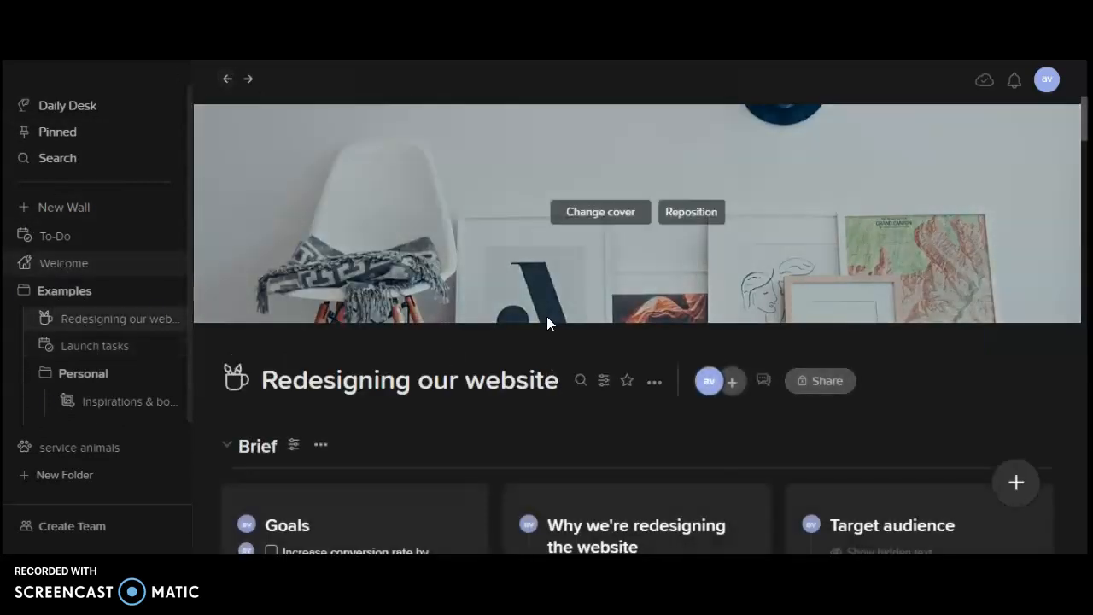
pyautogui.click(69, 248)
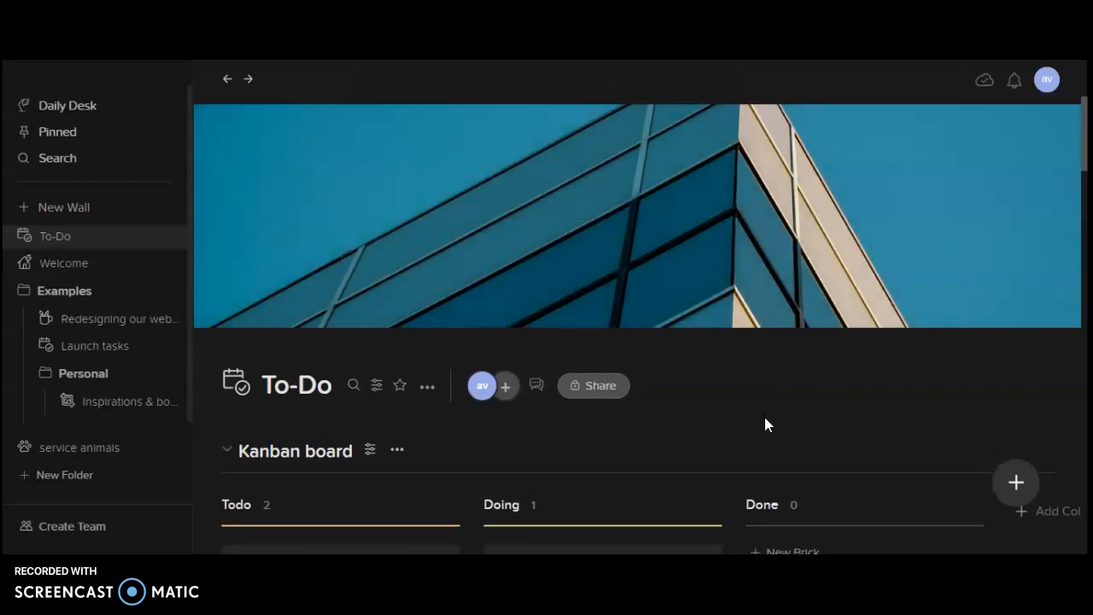
pyautogui.scroll(-4, 764, 417)
pyautogui.scroll(-2, 764, 416)
pyautogui.scroll(6, 764, 417)
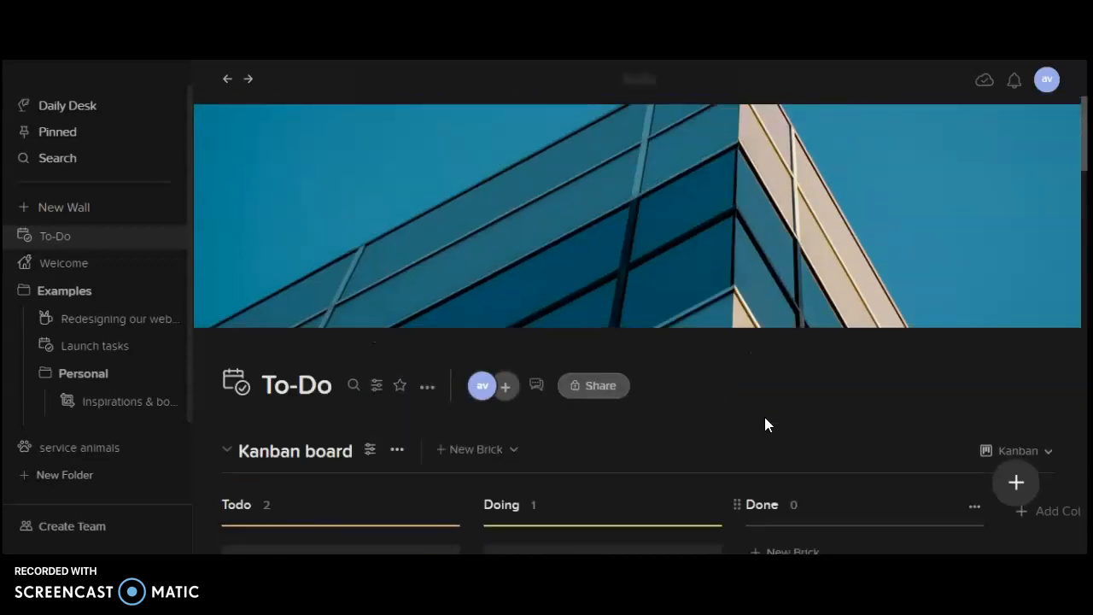